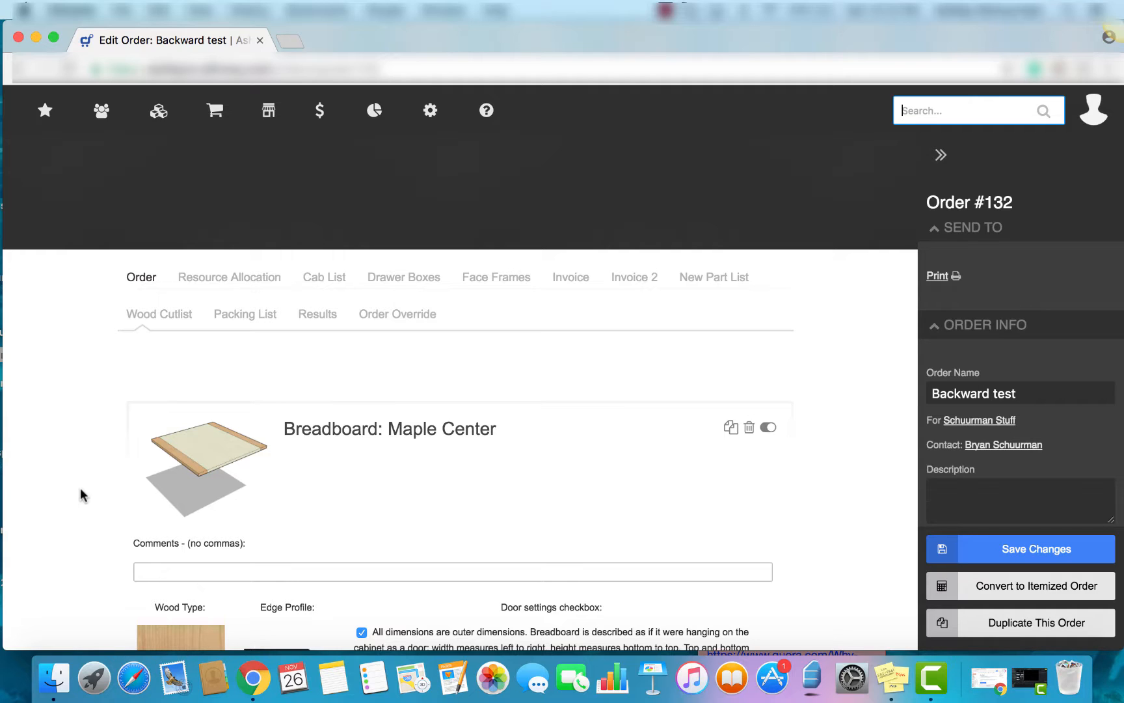
# Step: View the order's resource allocation, and inspect the Wood Type options of the Breadboard: Maple Center item on the order
pyautogui.click(223, 278)
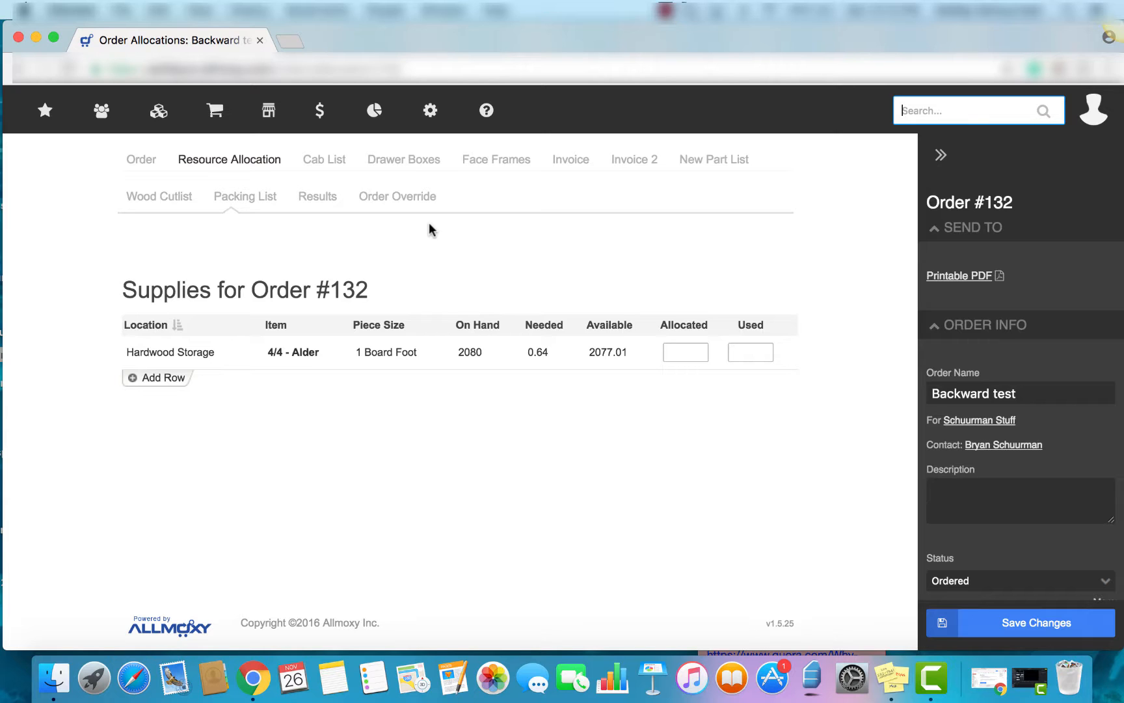
pyautogui.click(150, 158)
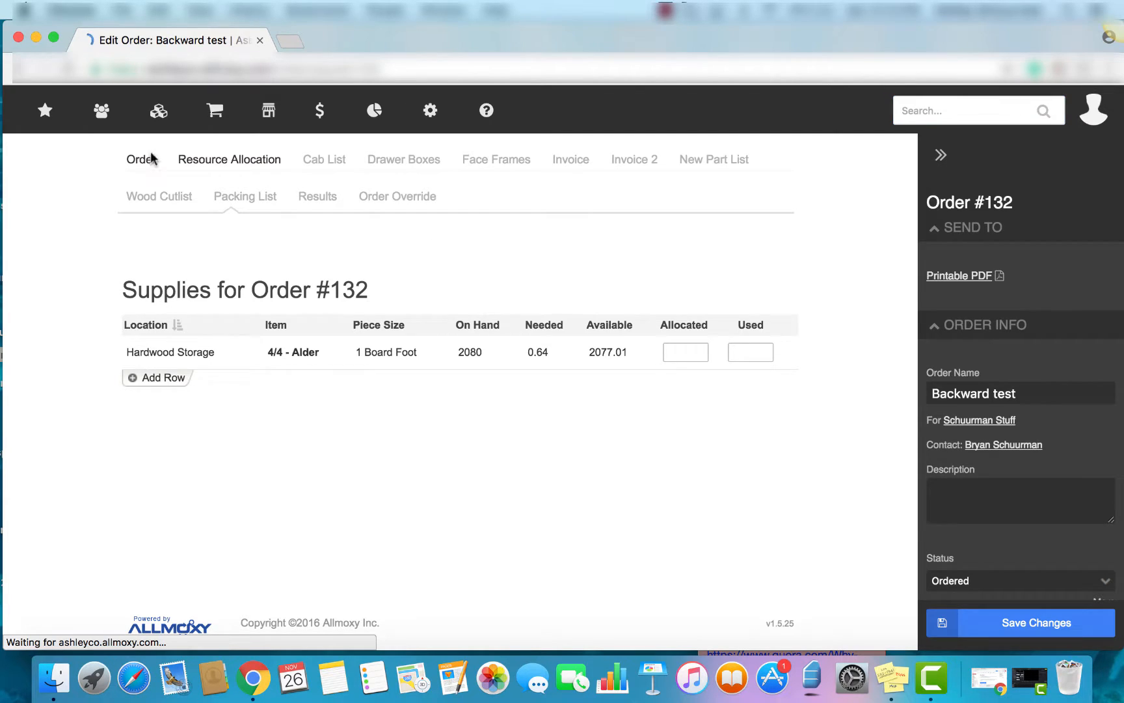
pyautogui.scroll(-5, 74, 346)
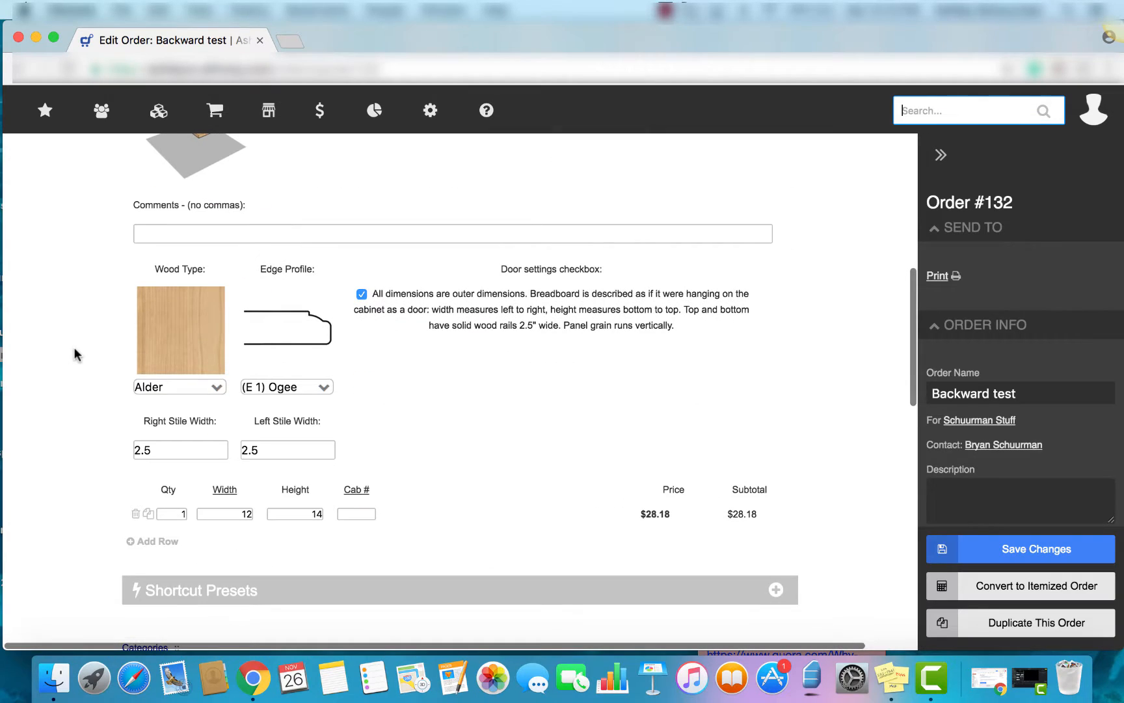
pyautogui.click(197, 386)
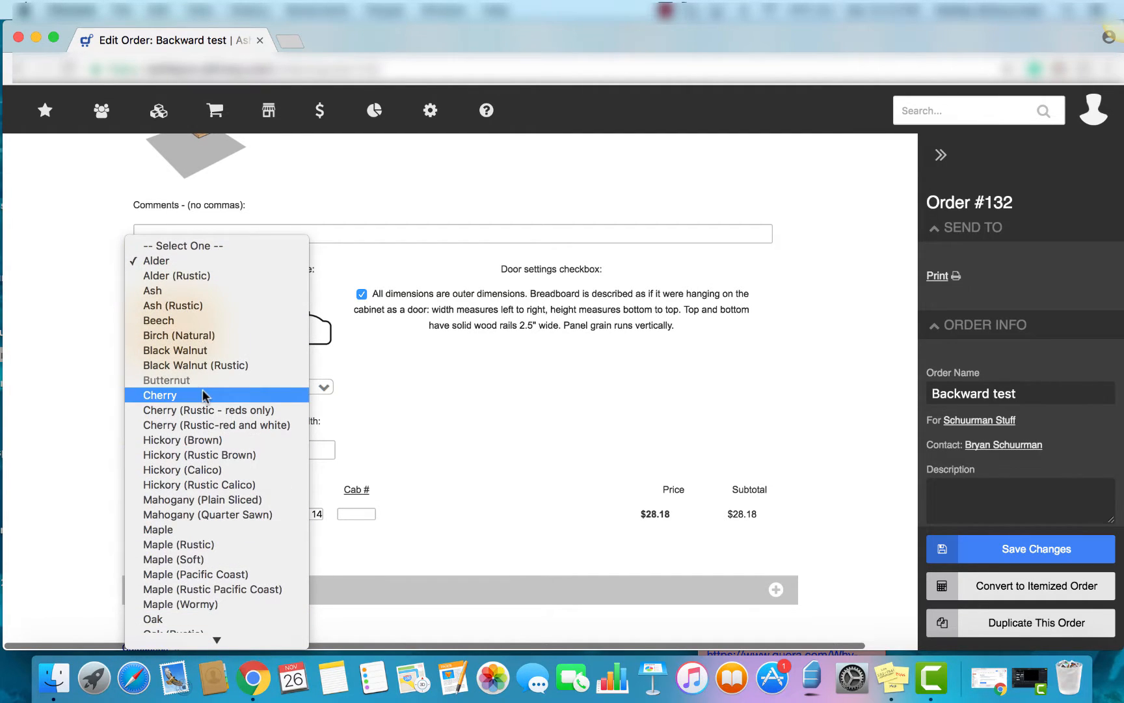
pyautogui.click(65, 323)
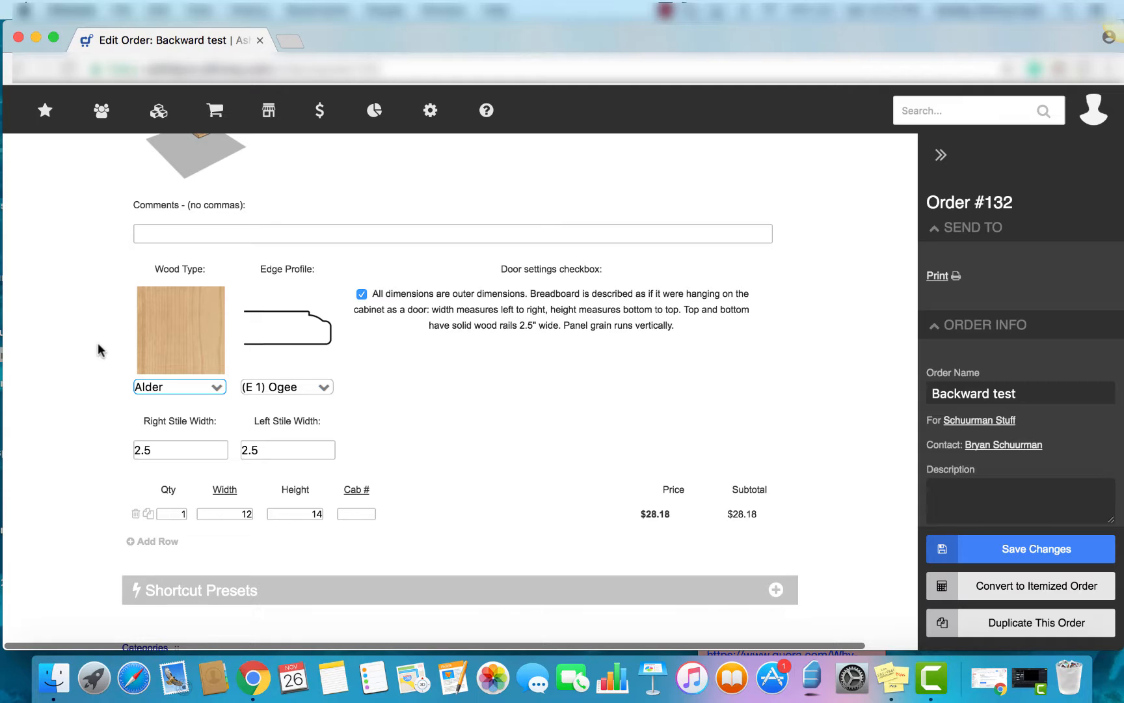
pyautogui.scroll(5, 98, 342)
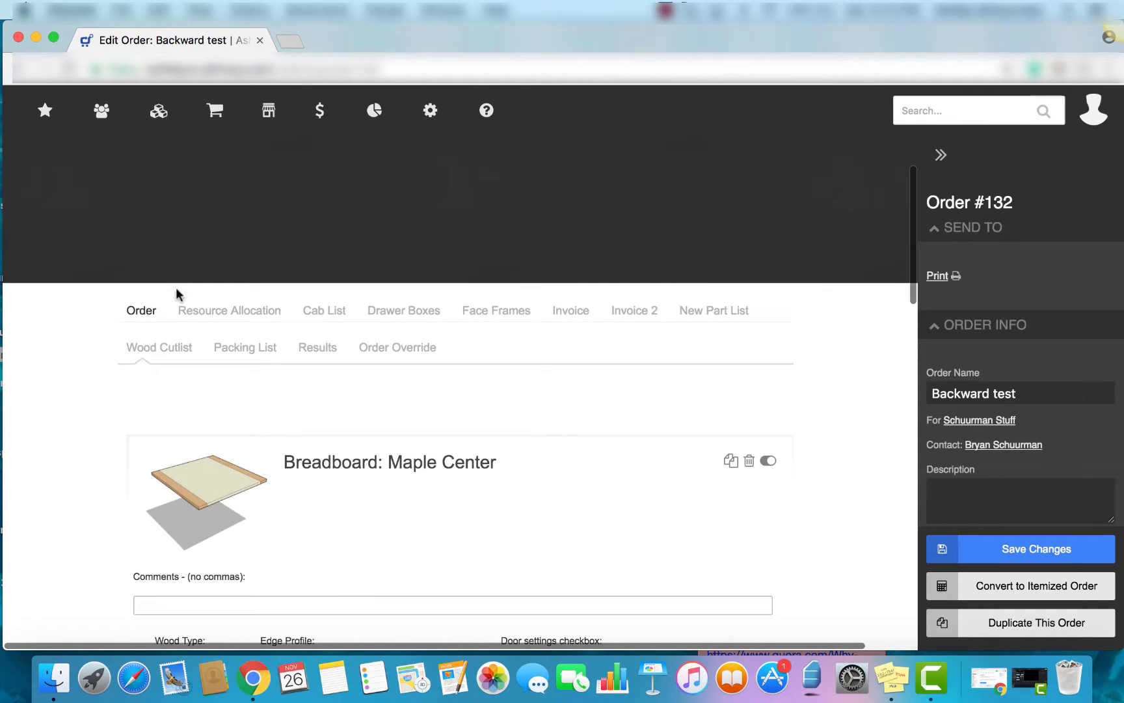
# Step: Open the Wood Type attribute with the formula name wood_type_thick_doors from the product attributes
pyautogui.moveTo(432, 114)
pyautogui.moveTo(448, 207)
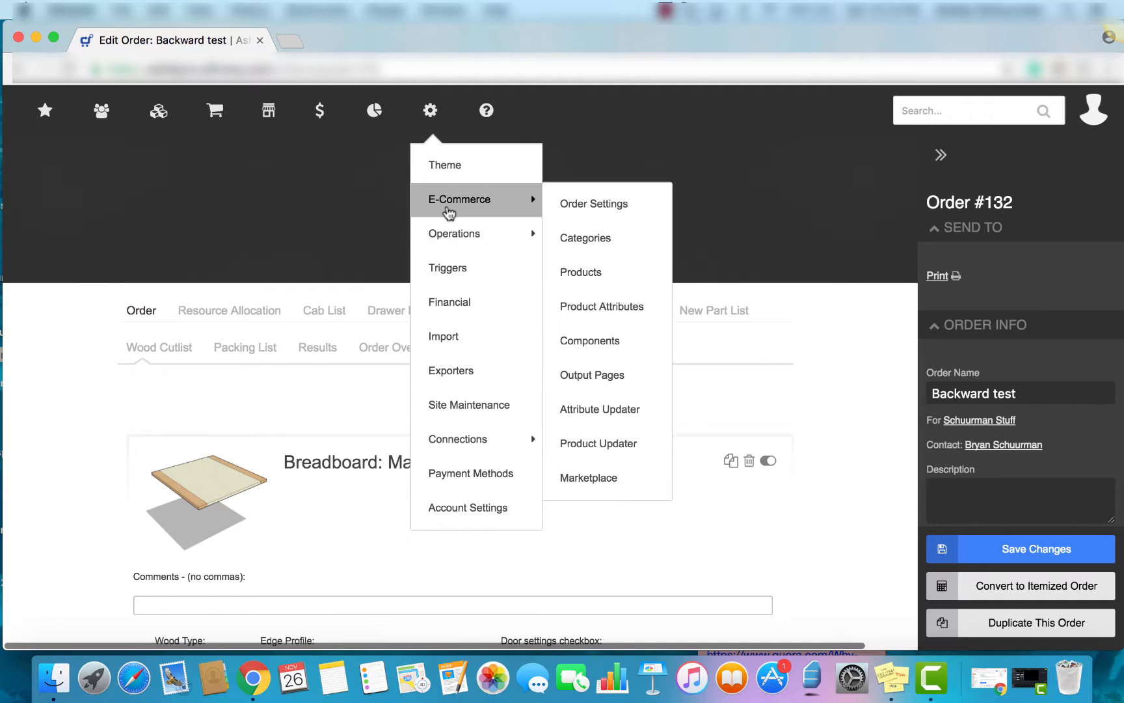
pyautogui.click(604, 305)
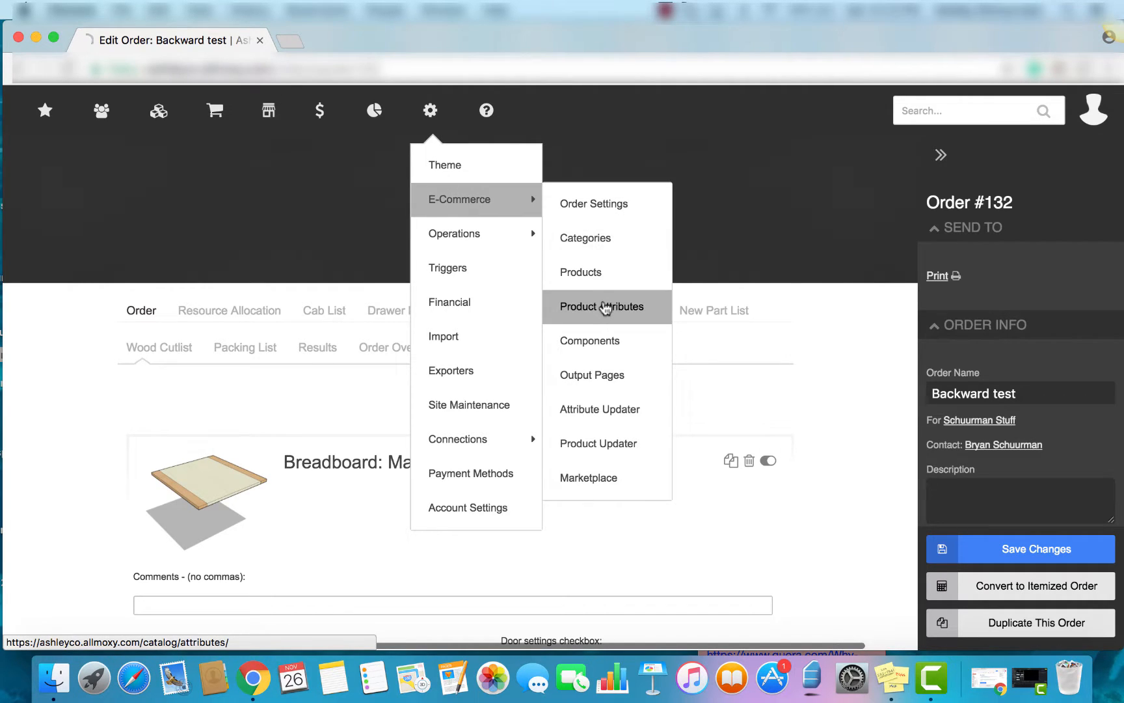
pyautogui.scroll(-1, 643, 420)
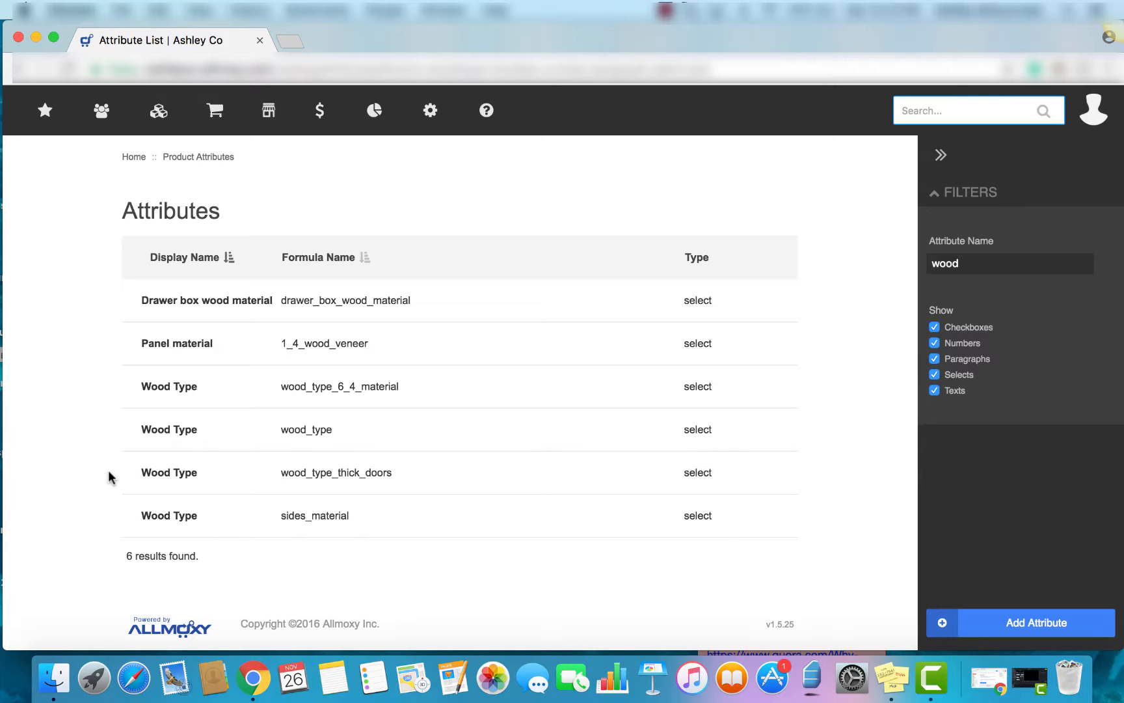
pyautogui.click(168, 474)
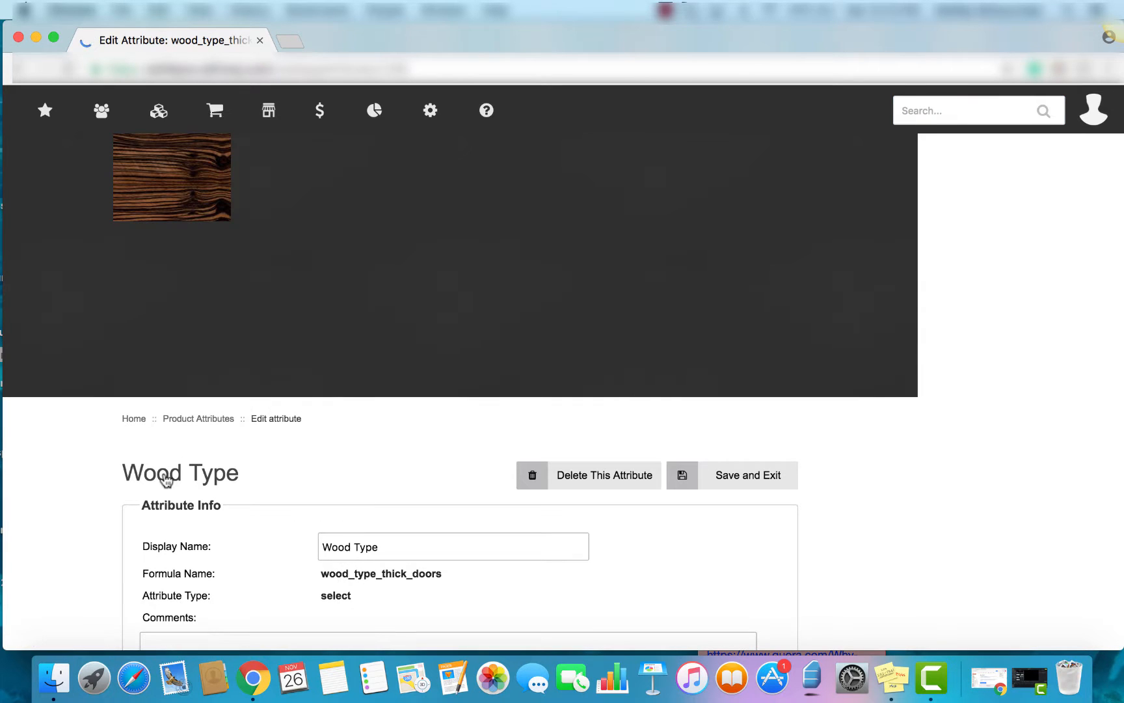
# Step: Examine the attribute's selector settings and the Supply Item Association columns of its wood options
pyautogui.scroll(-2, 83, 469)
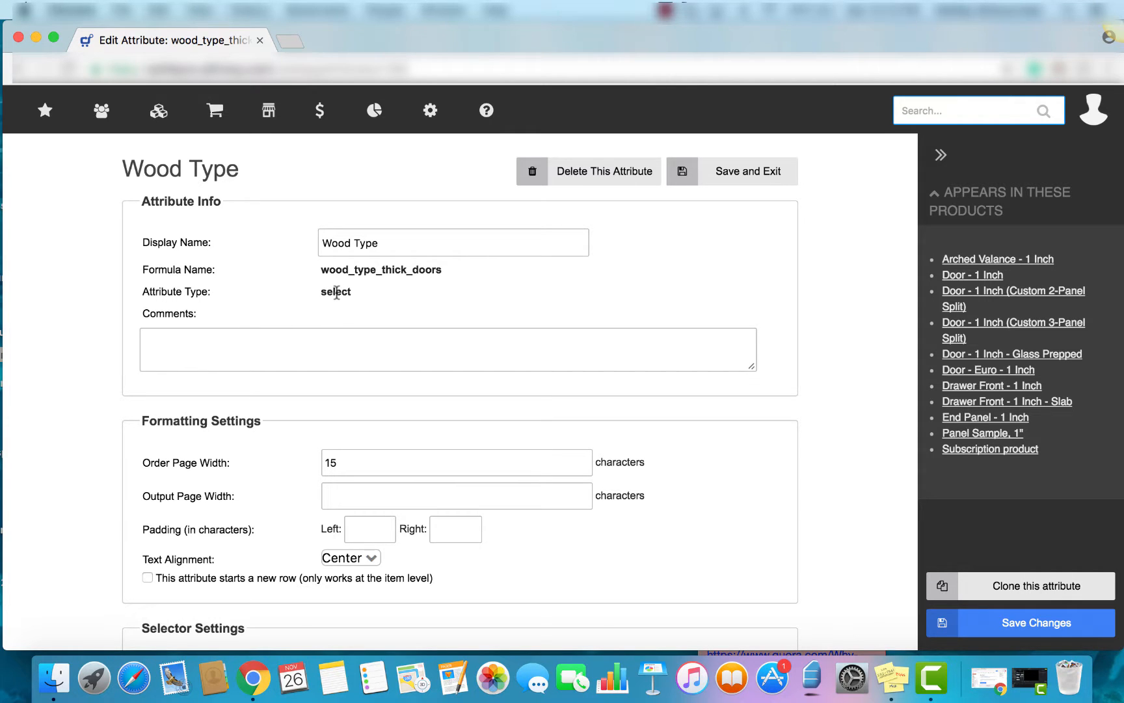
pyautogui.scroll(-8, 84, 403)
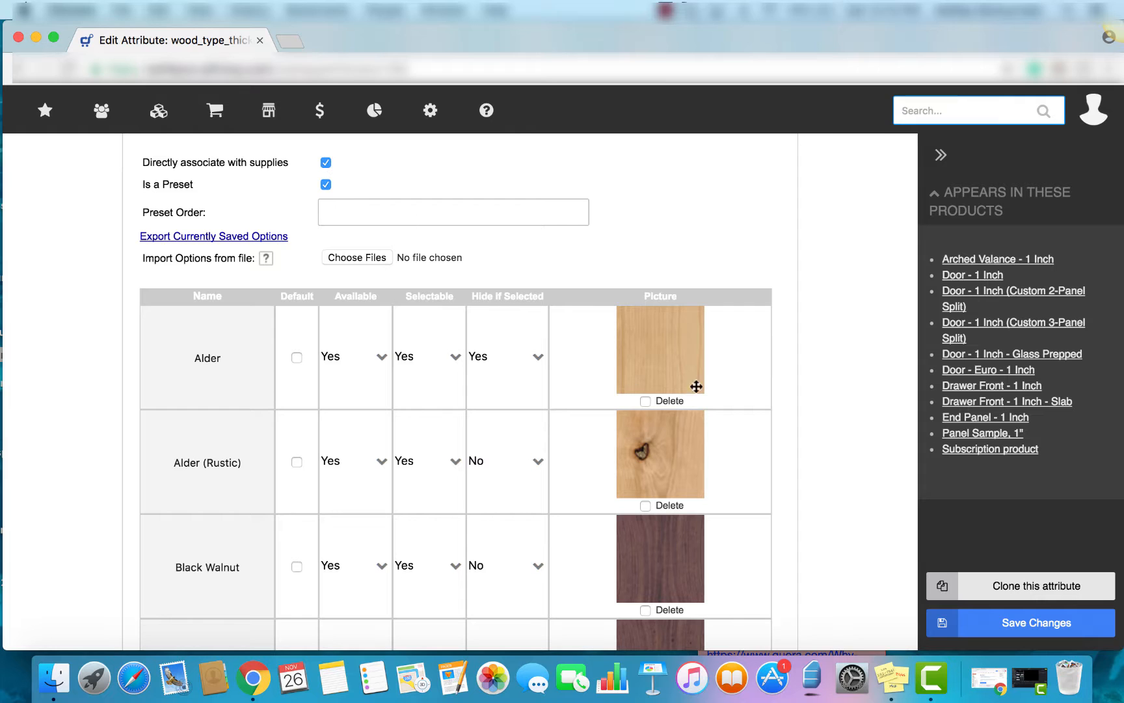
pyautogui.hscroll(15, 728, 380)
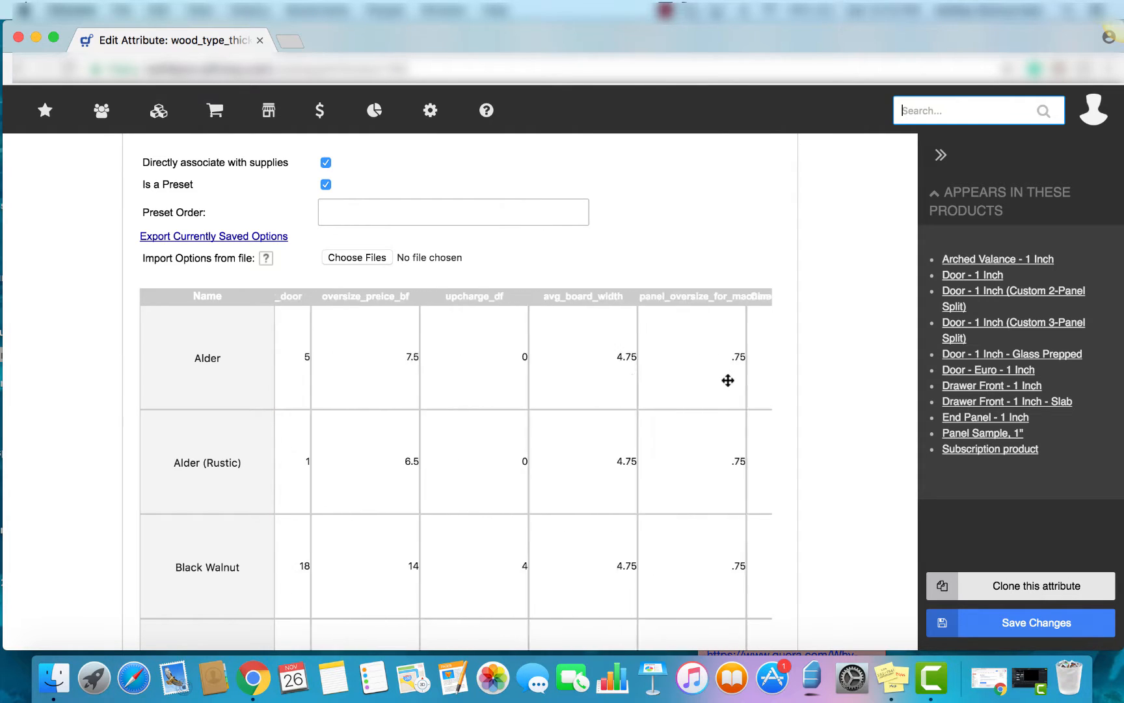
pyautogui.hscroll(15, 728, 380)
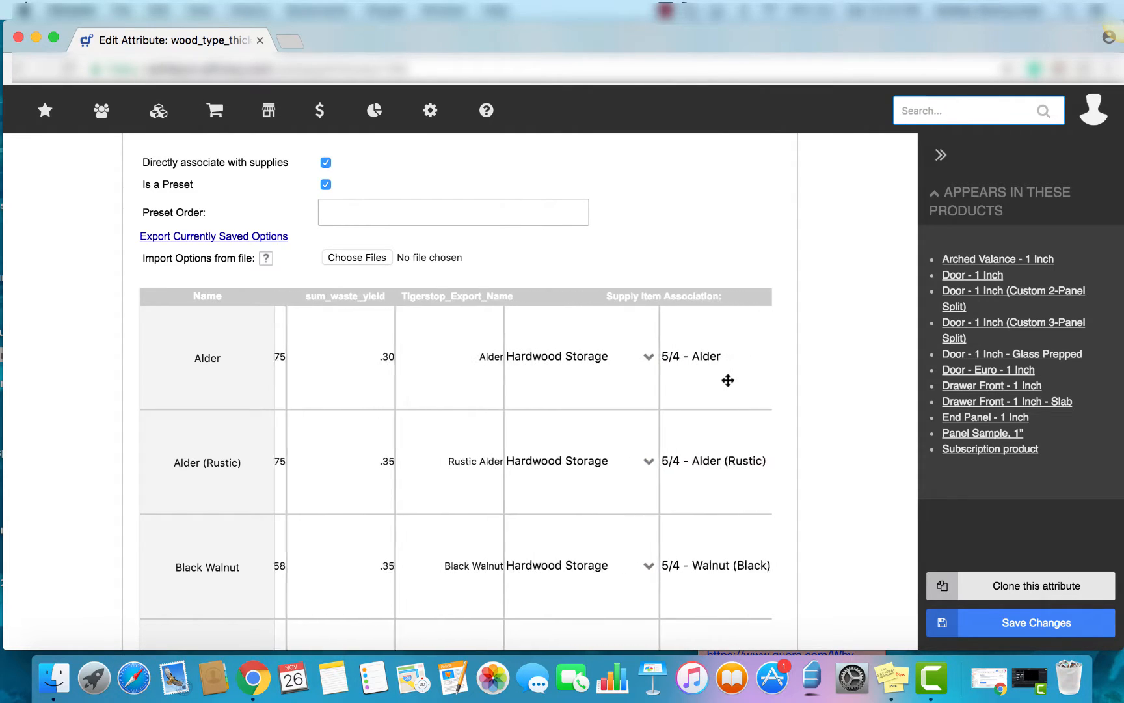
pyautogui.hscroll(2, 728, 380)
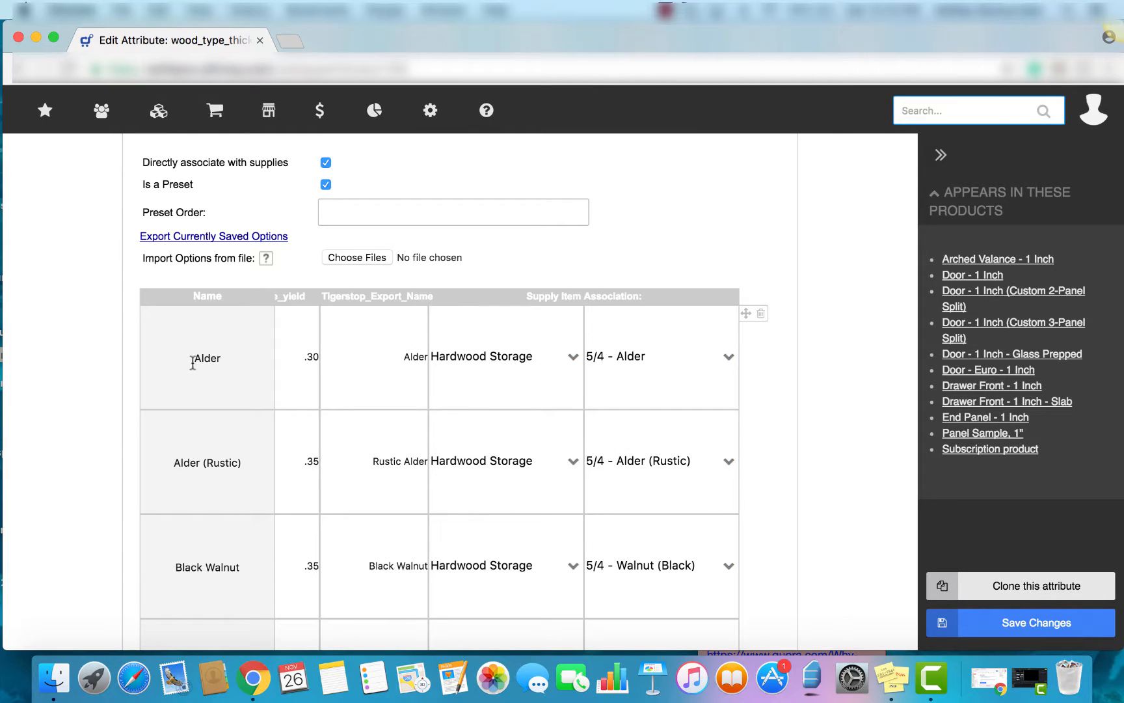
# Step: Check the storage locations and supply items available for the Alder option without changing its association
pyautogui.click(560, 361)
pyautogui.click(561, 356)
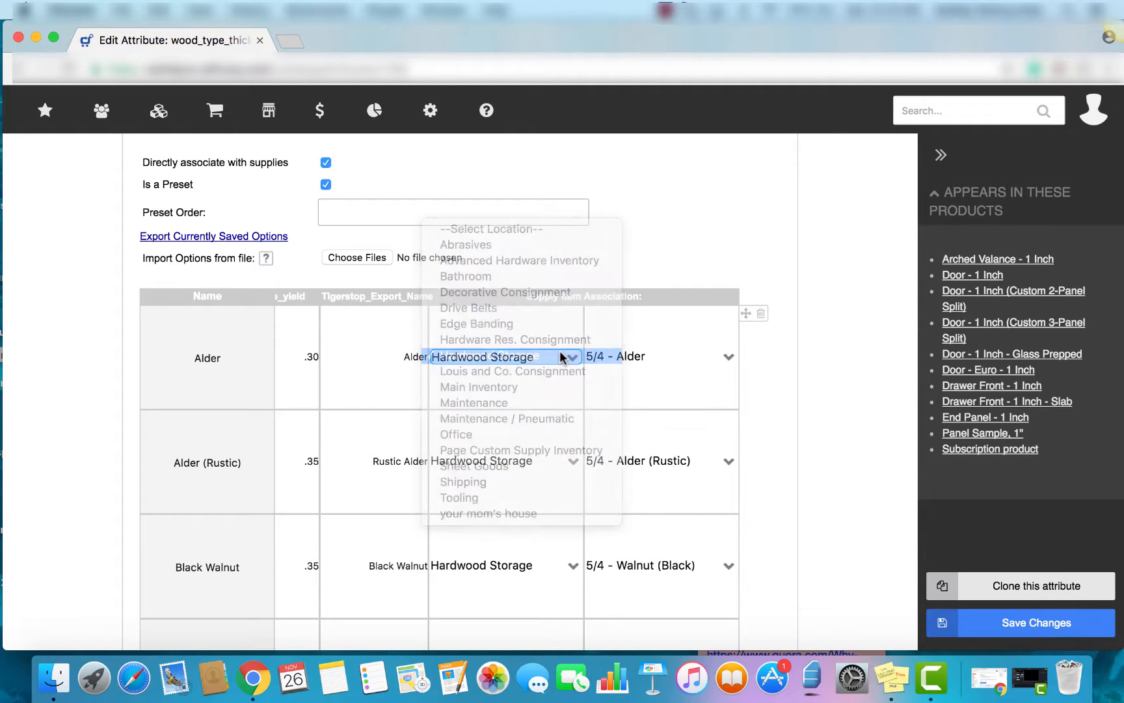
pyautogui.click(635, 360)
pyautogui.click(635, 358)
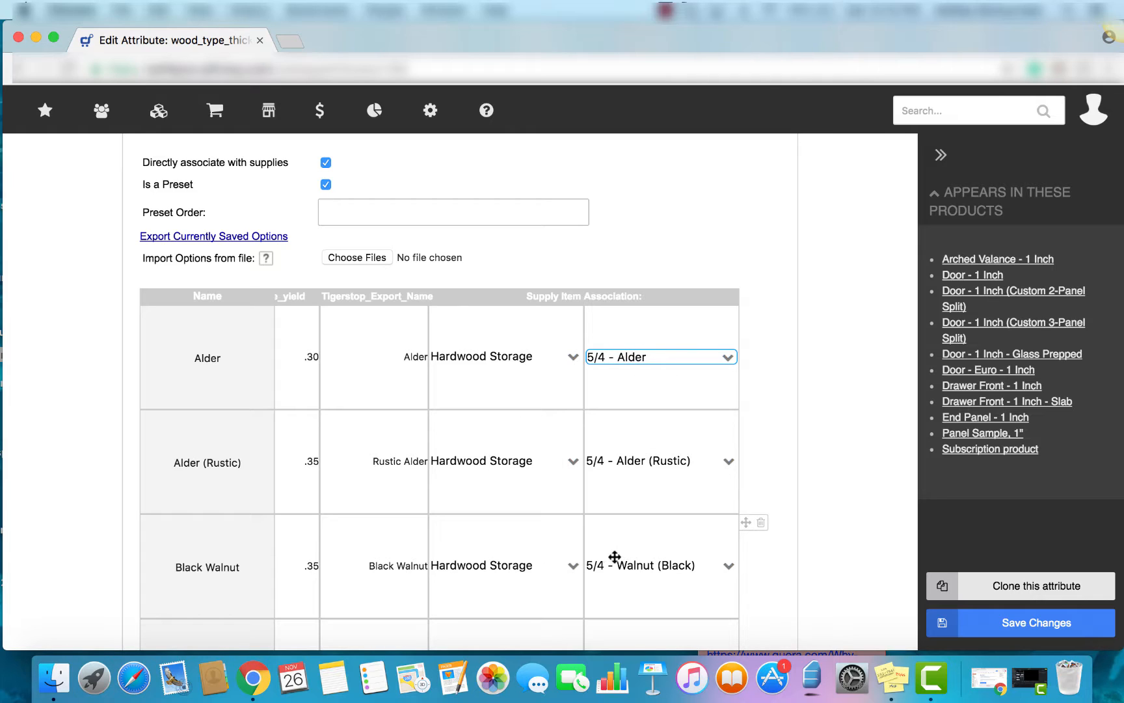
pyautogui.click(860, 554)
pyautogui.scroll(3, 804, 333)
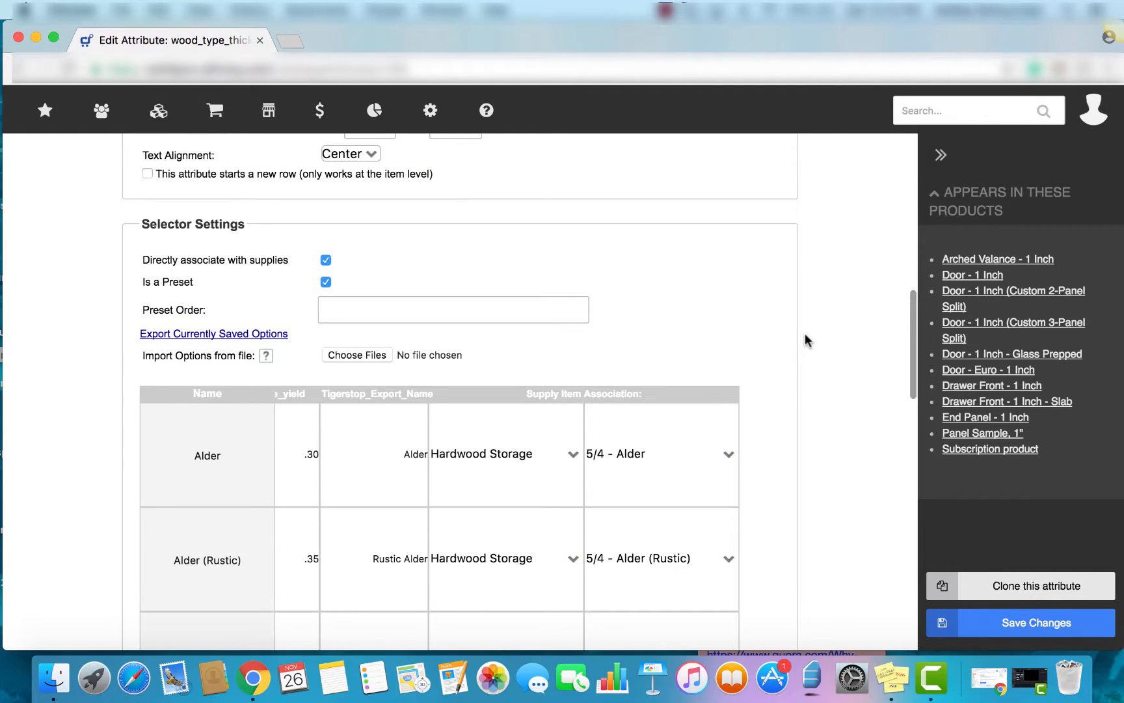
pyautogui.scroll(-2, 805, 321)
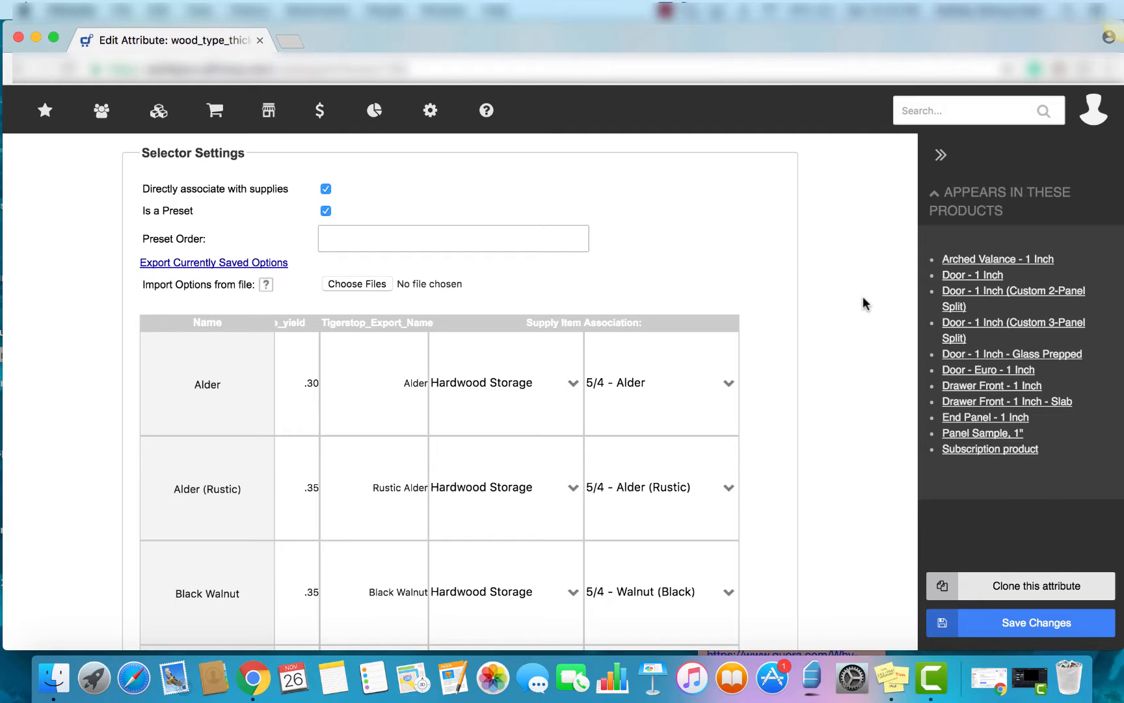
# Step: Open the Door - 1 Inch product that uses this attribute and check its group attributes for Wood Type
pyautogui.click(949, 276)
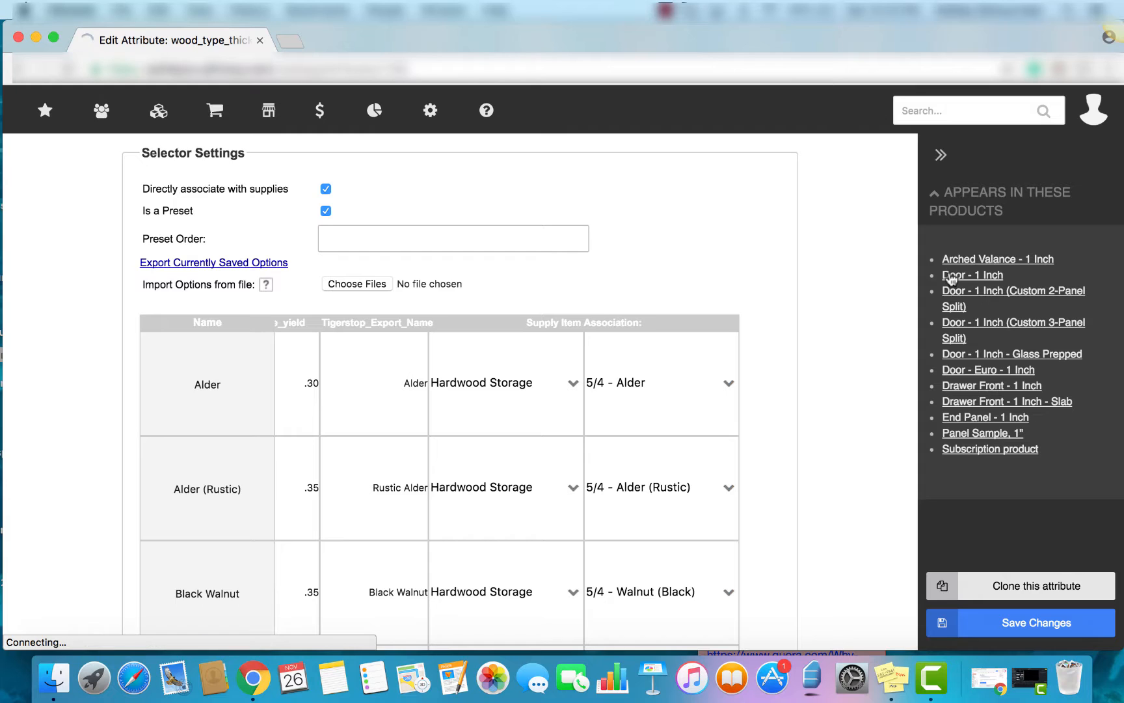
pyautogui.scroll(-15, 814, 464)
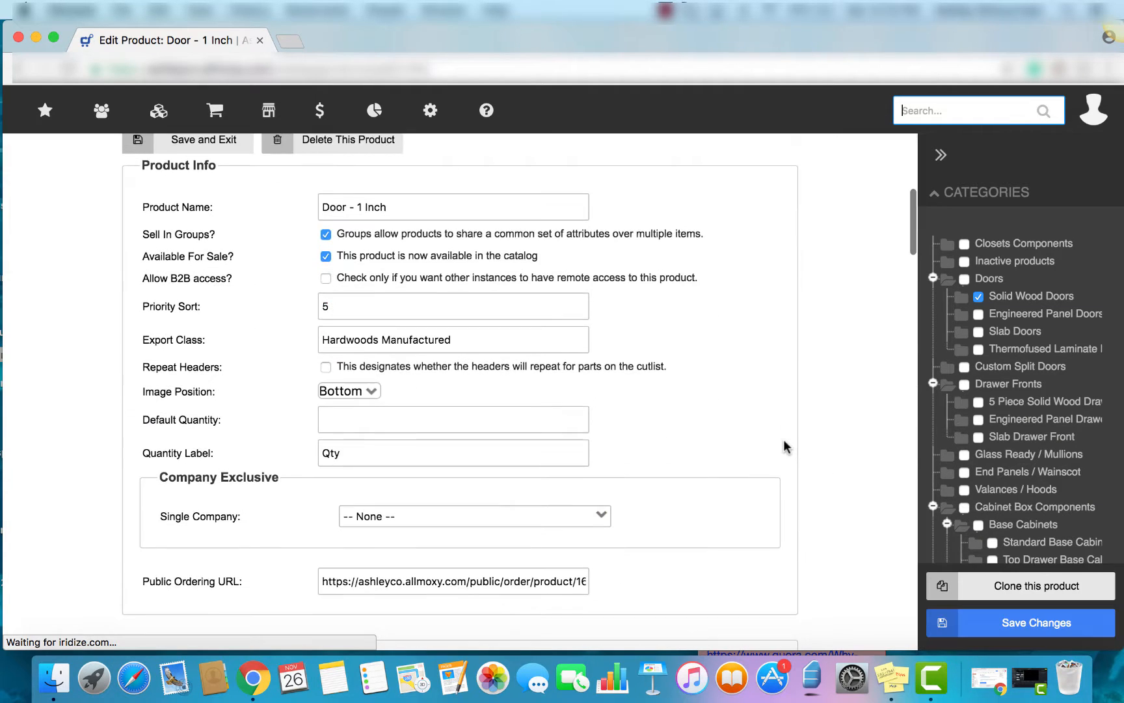
pyautogui.scroll(-5, 786, 446)
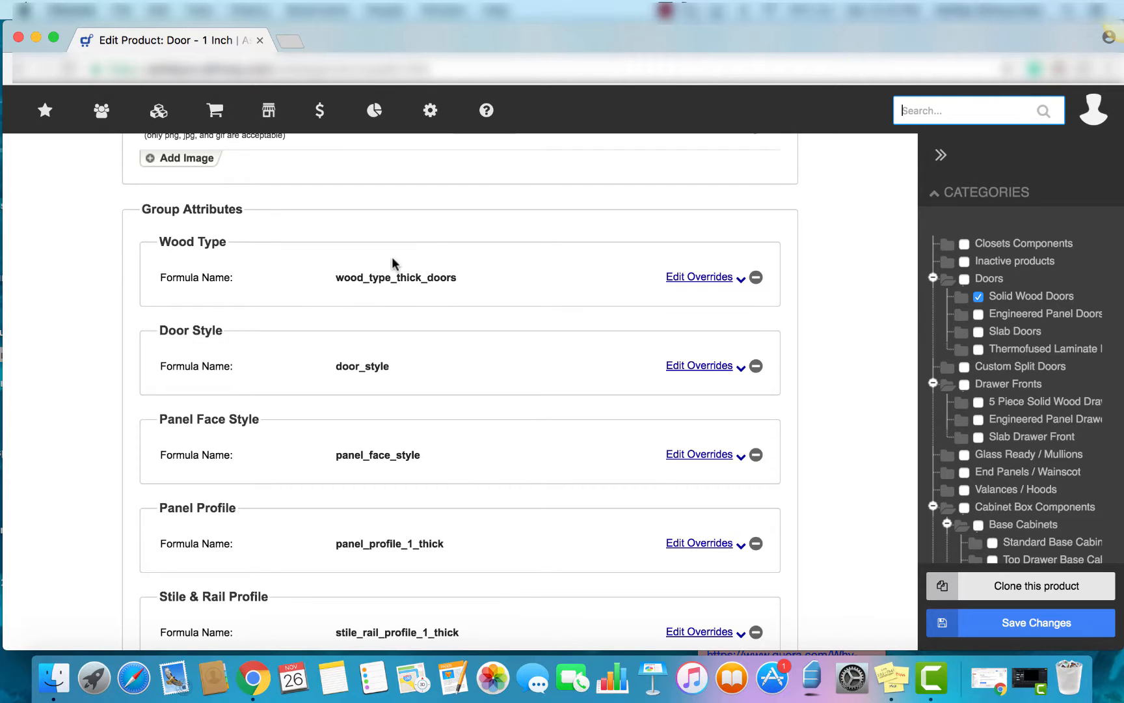
pyautogui.scroll(9, 390, 292)
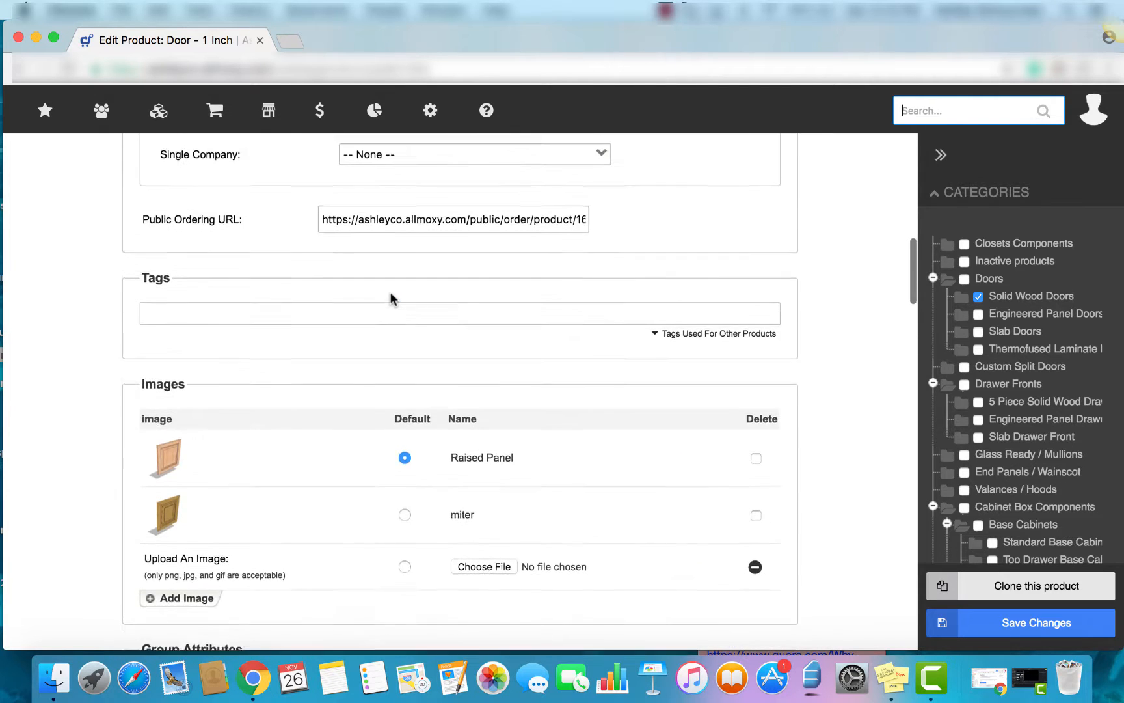
pyautogui.scroll(9, 83, 314)
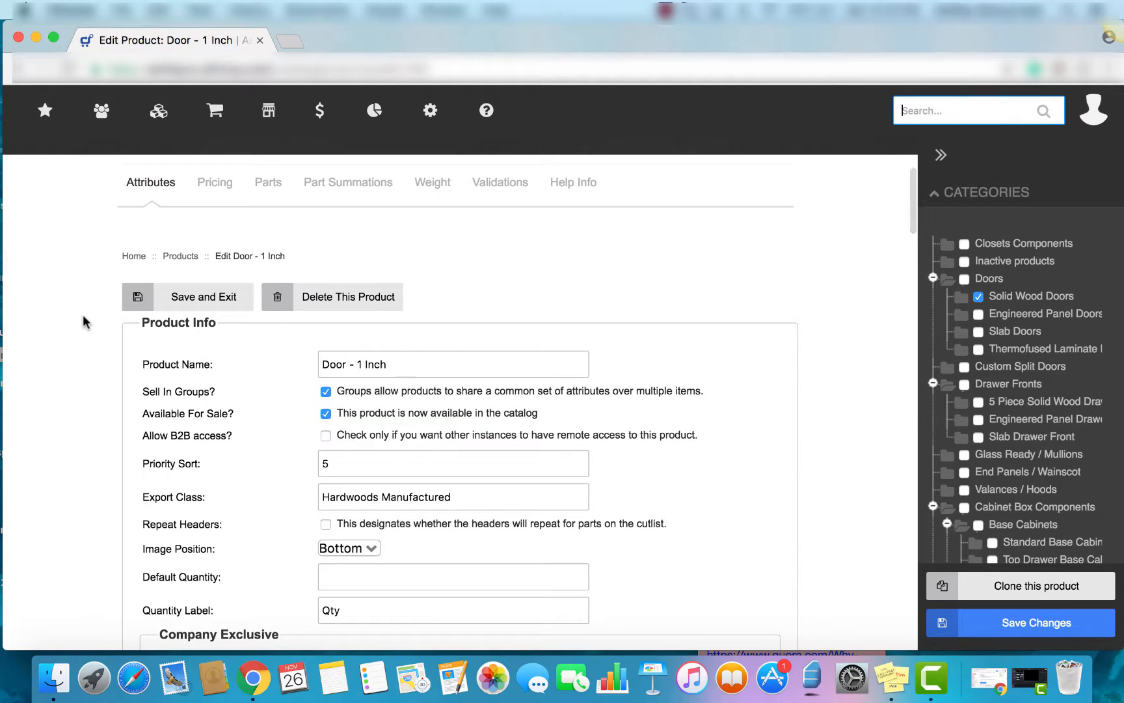
# Step: Browse the full supplies list, and return to the Door - 1 Inch product
pyautogui.moveTo(161, 109)
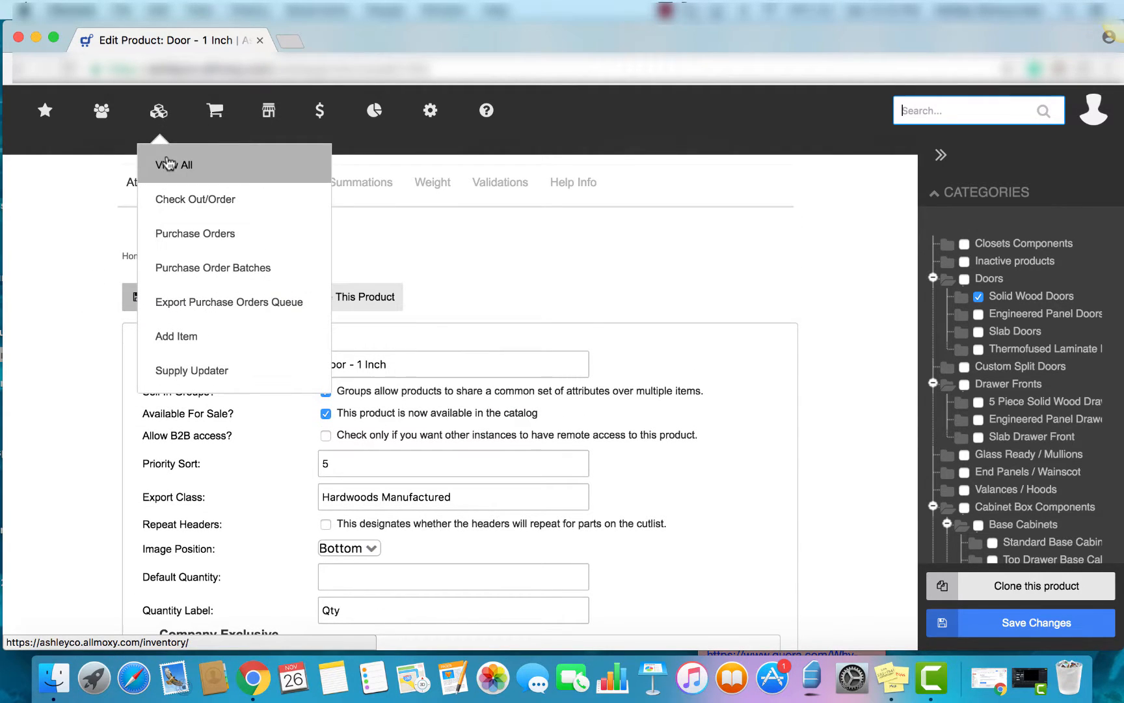
pyautogui.click(168, 165)
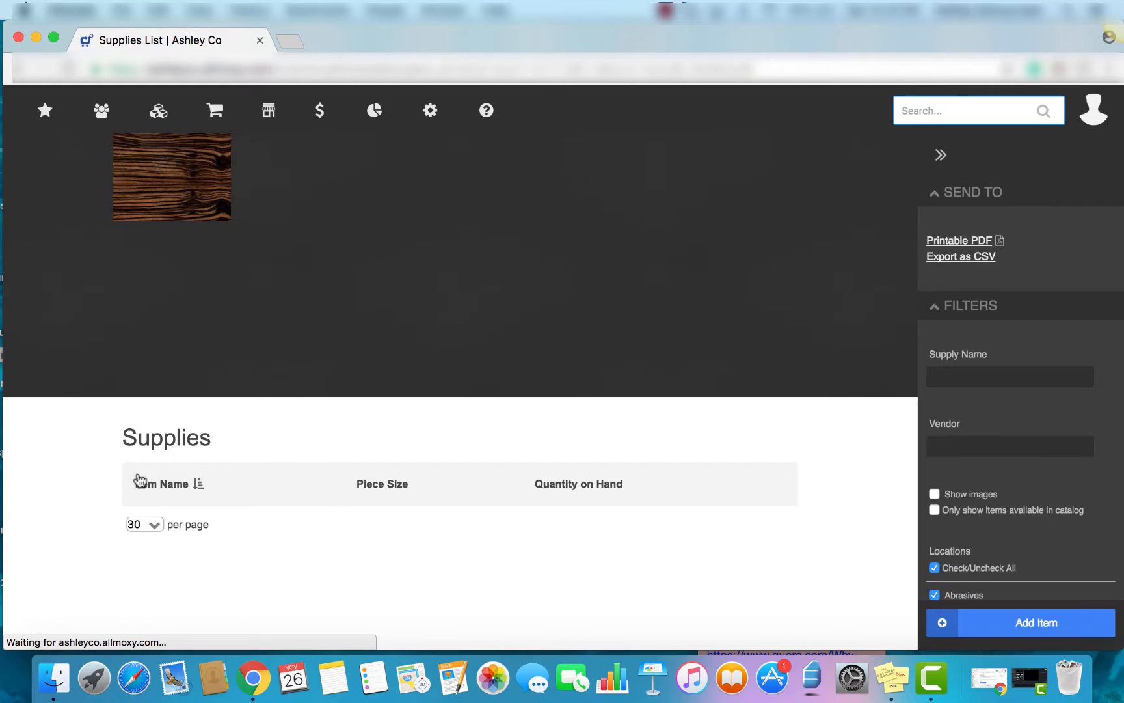
pyautogui.scroll(-7, 195, 530)
pyautogui.scroll(-8, 218, 531)
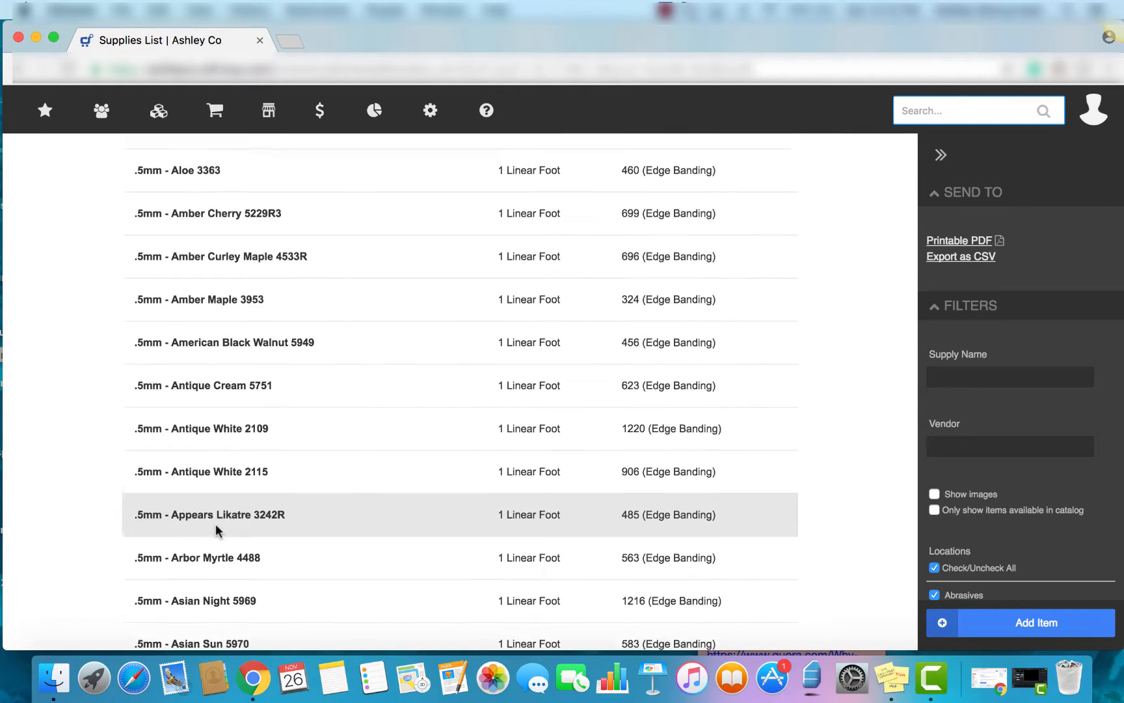
pyautogui.scroll(15, 218, 531)
pyautogui.click(20, 70)
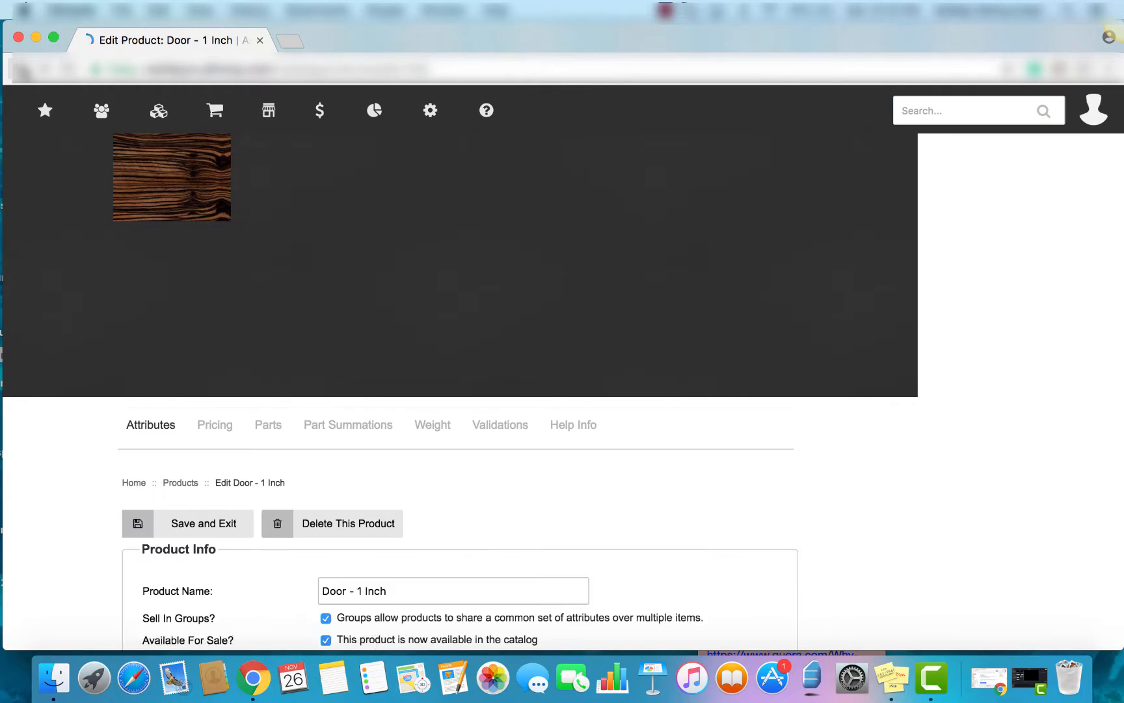
# Step: Open the parts of the Door - 1 Inch product and expand the details of the Panel part
pyautogui.scroll(-4, 130, 468)
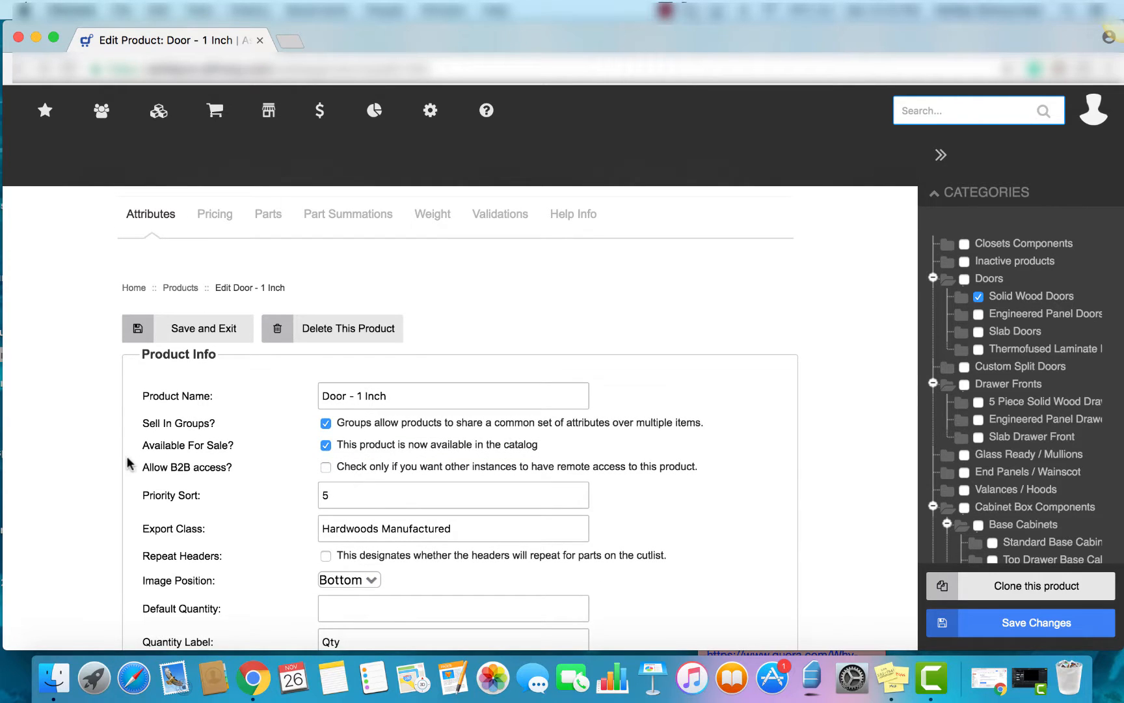
pyautogui.scroll(-9, 125, 406)
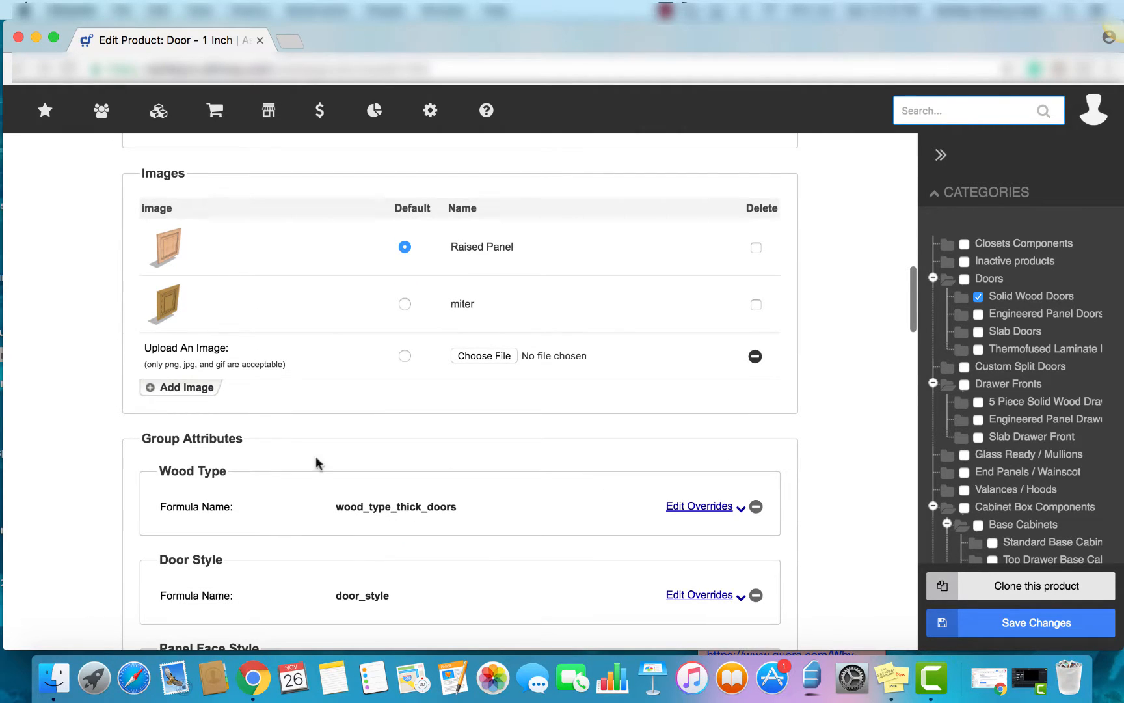
pyautogui.scroll(10, 99, 384)
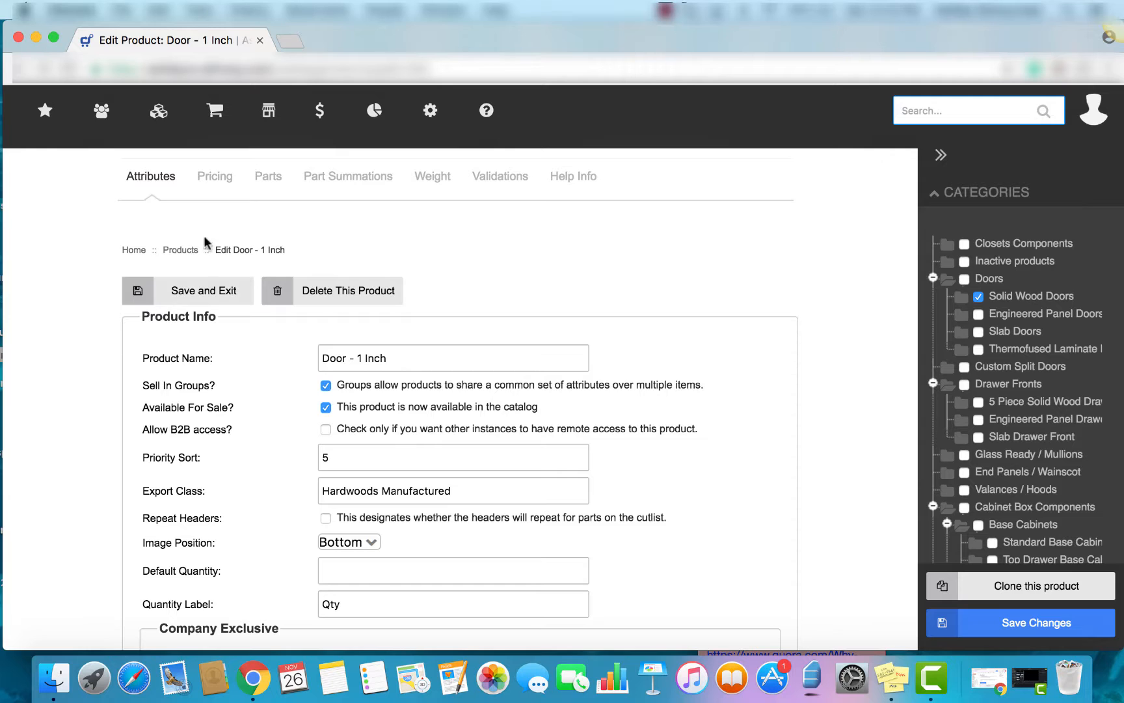
pyautogui.click(272, 180)
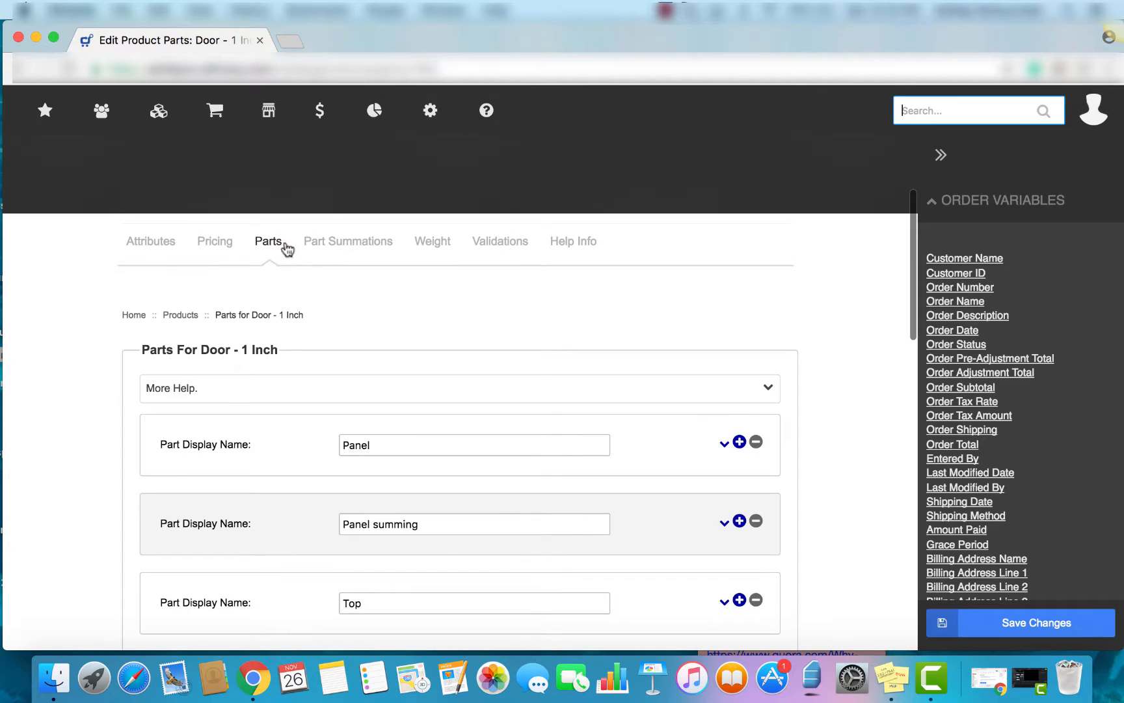
pyautogui.scroll(-2, 845, 424)
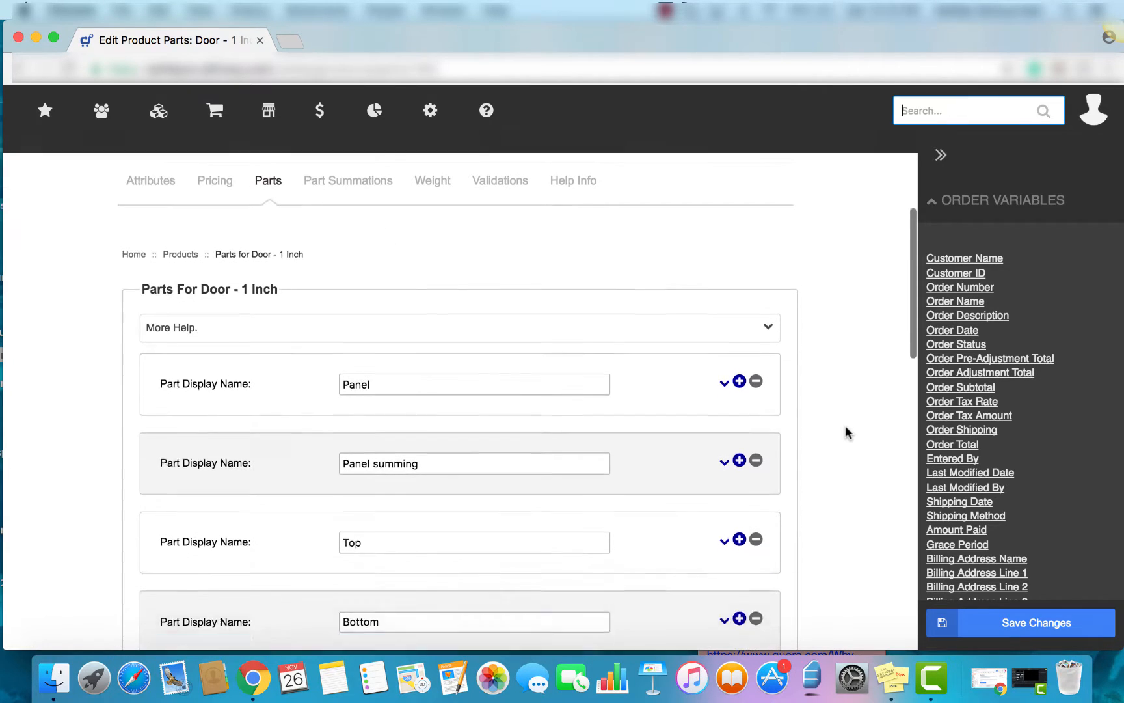
pyautogui.scroll(-3, 845, 424)
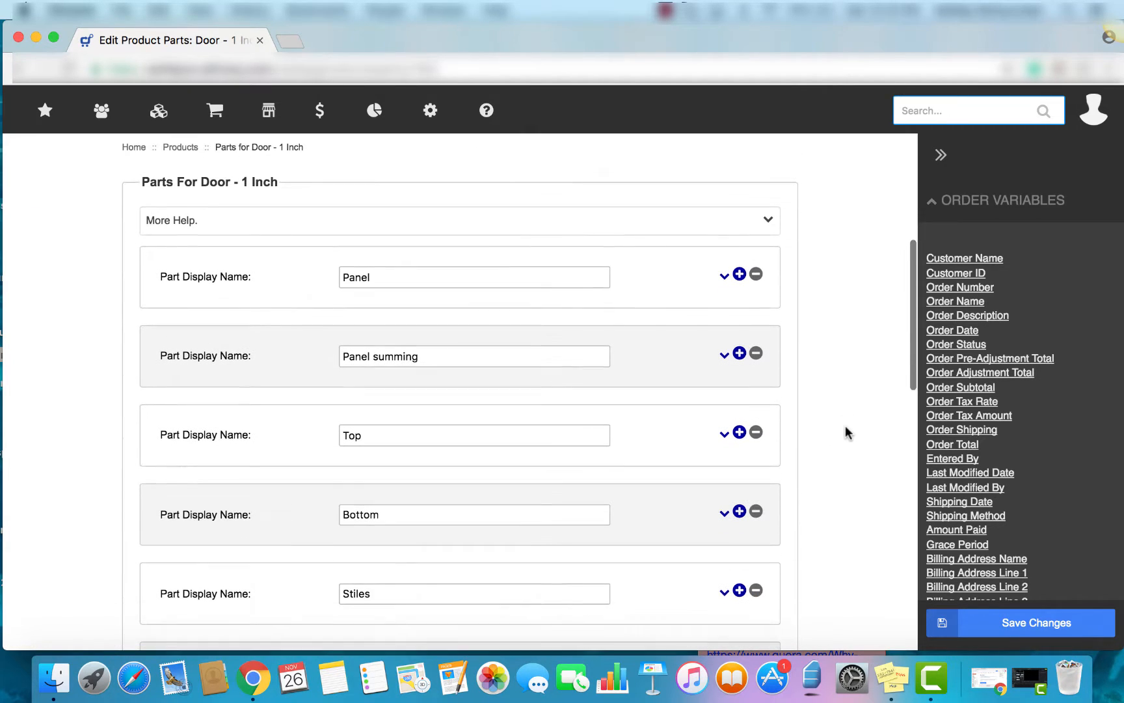
pyautogui.click(724, 279)
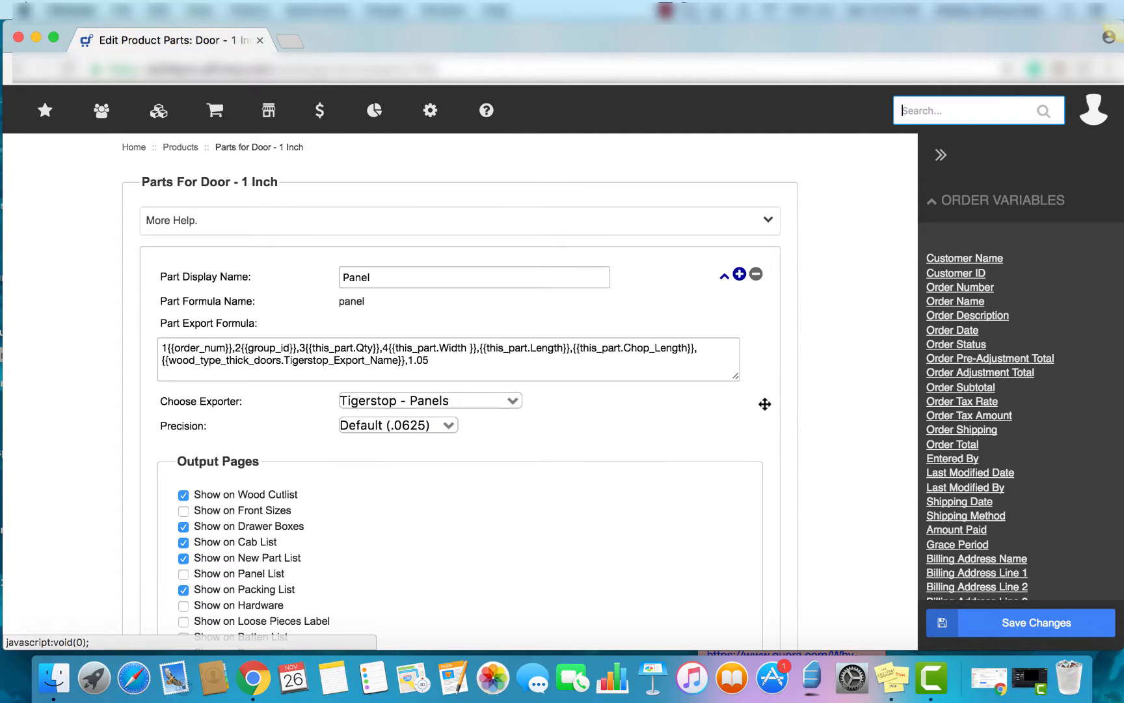
# Step: Review the Panel part's Qty, Width, Length and Chop_Length attribute formulas down to its Part Supply sections
pyautogui.scroll(-15, 768, 434)
pyautogui.scroll(-4, 768, 435)
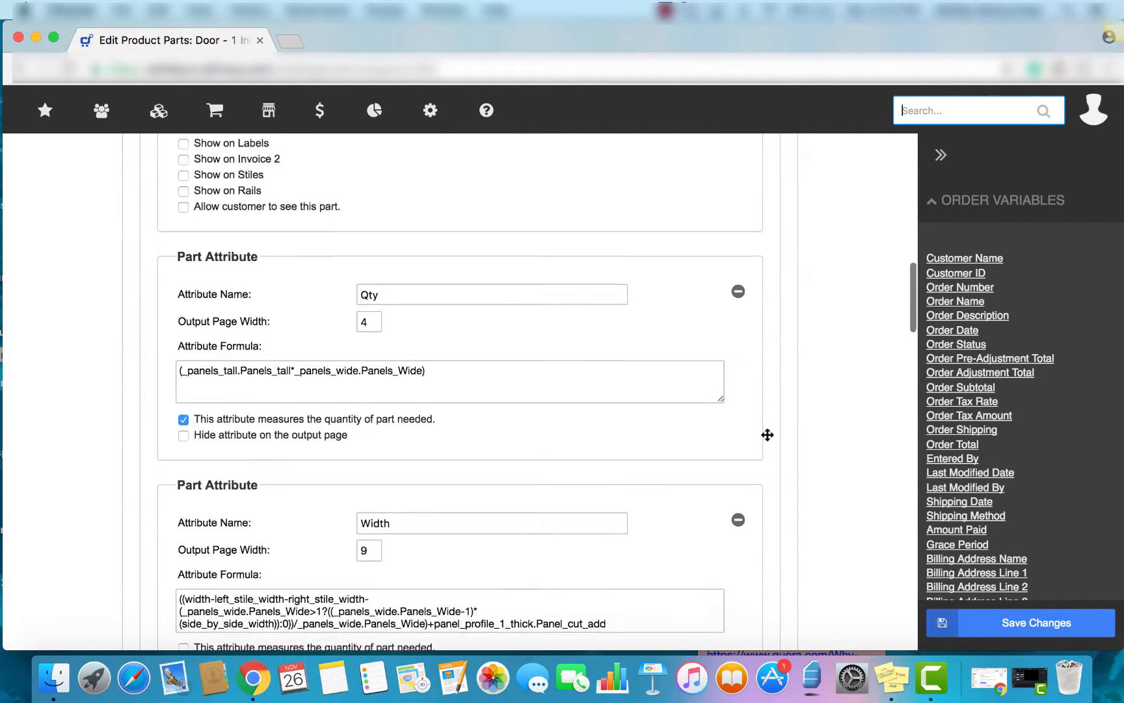
pyautogui.scroll(-8, 768, 434)
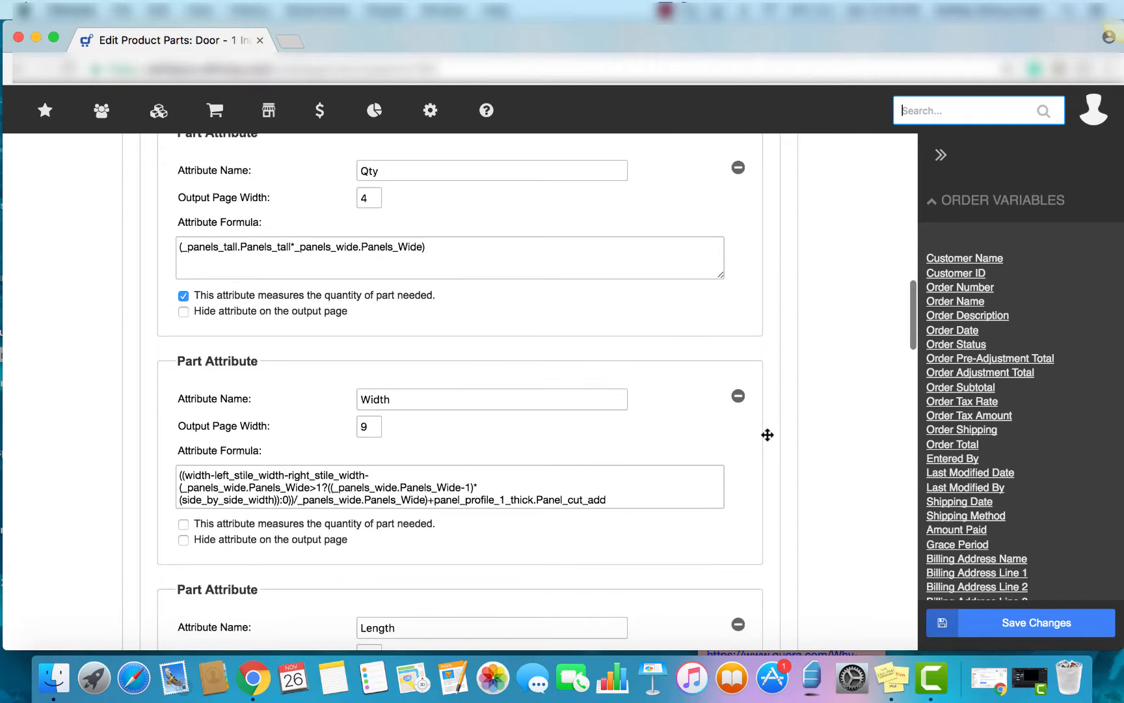
pyautogui.scroll(-13, 768, 434)
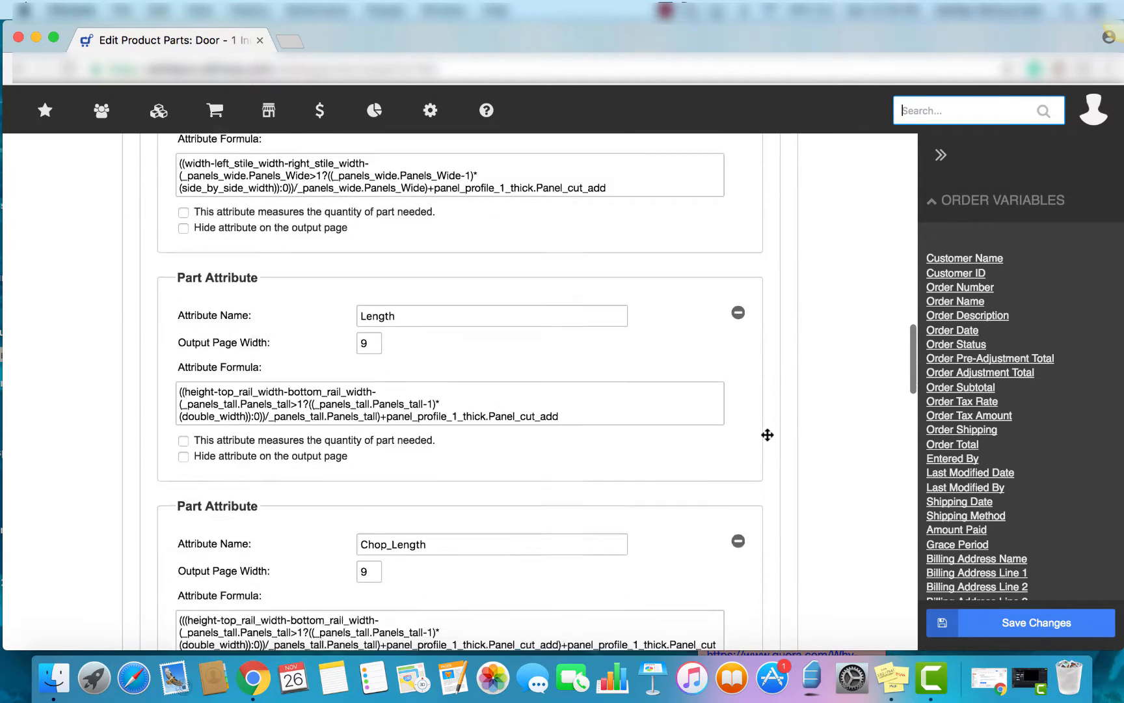
pyautogui.scroll(-5, 768, 434)
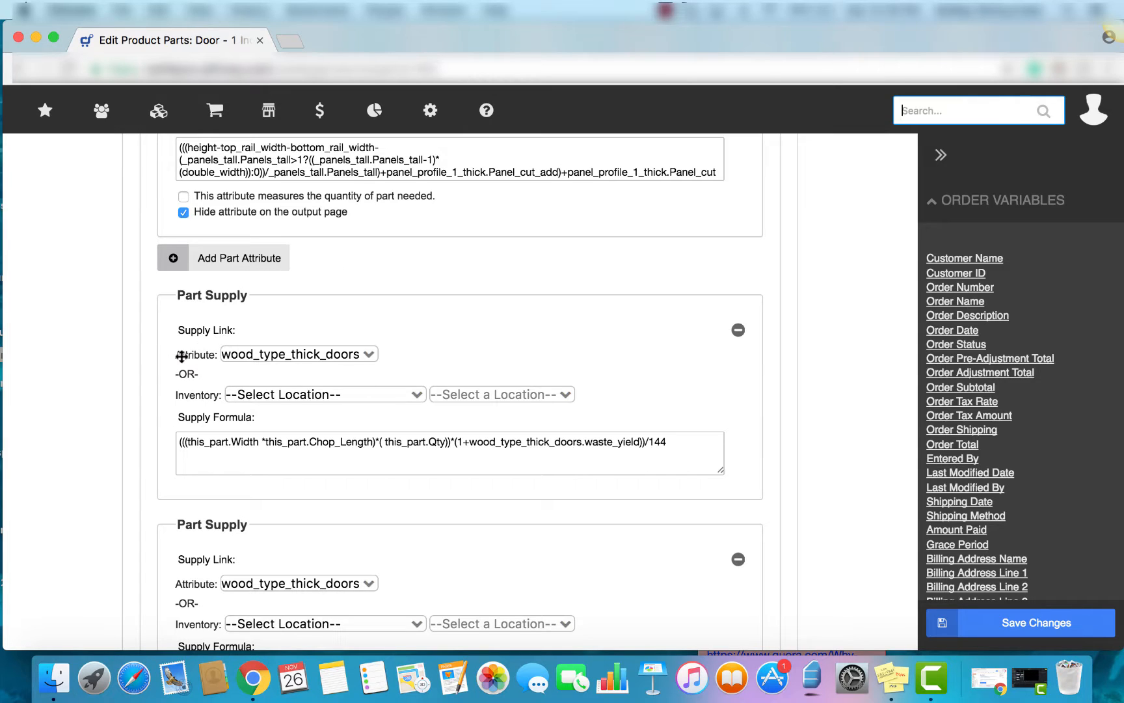
# Step: Try linking the Panel part's first Part Supply to 4/4 - Alder in Hardwood Storage instead of the wood type attribute
pyautogui.click(253, 355)
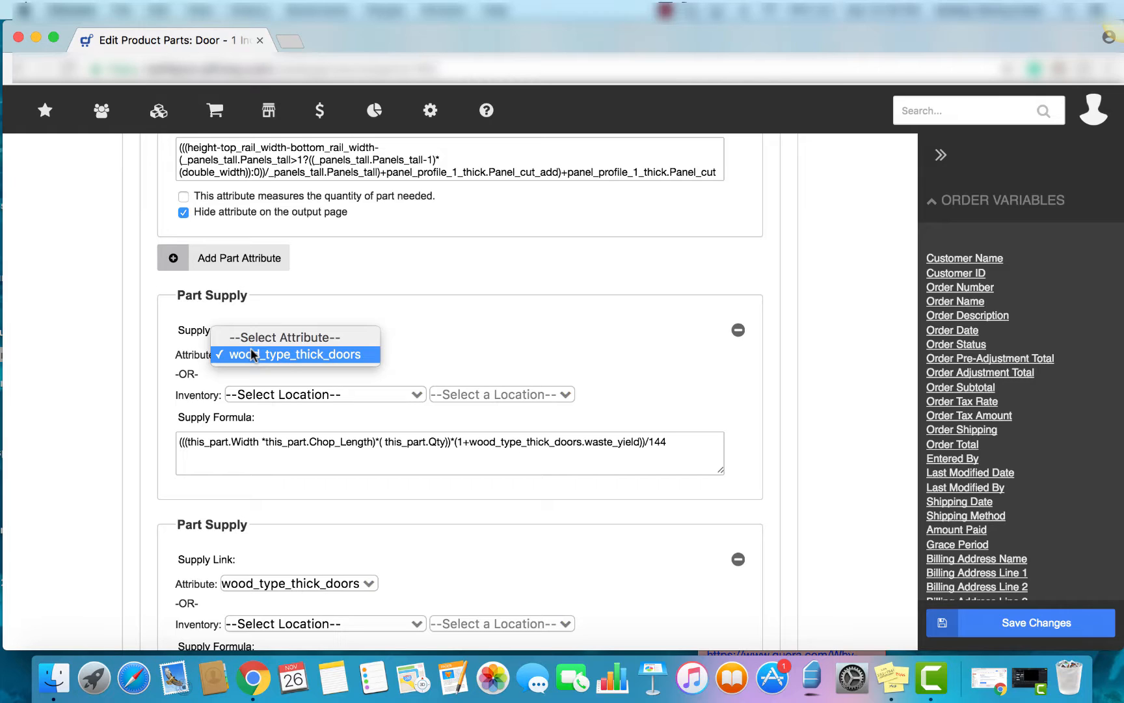
pyautogui.click(263, 337)
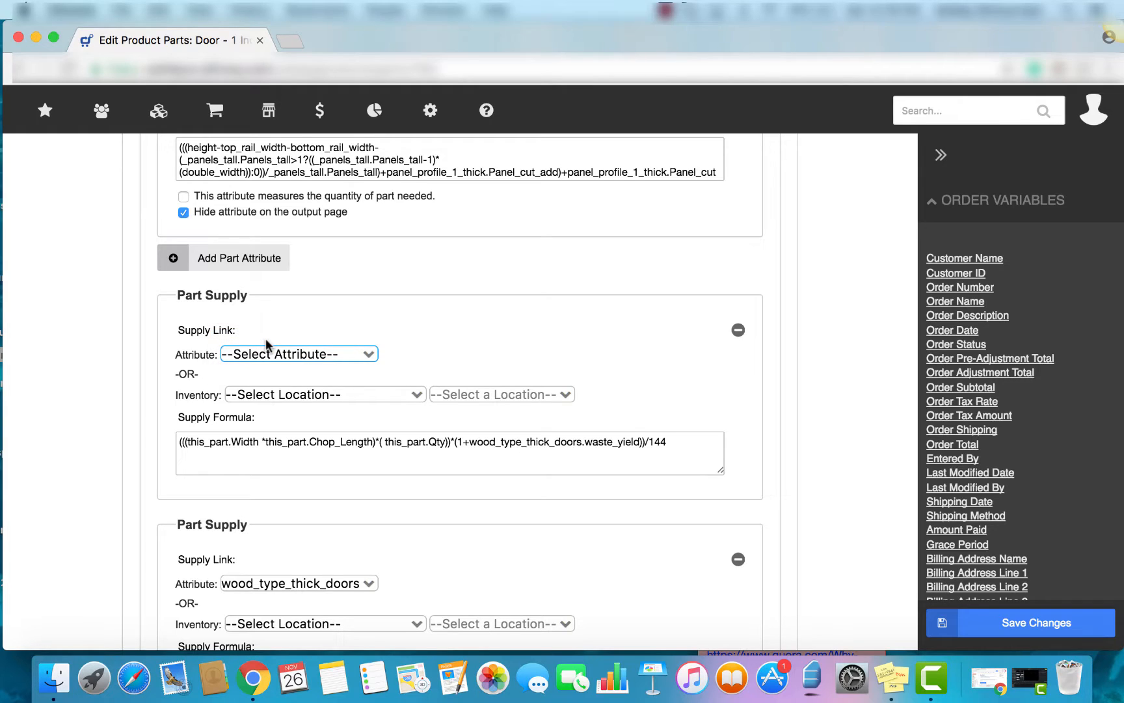
pyautogui.click(403, 391)
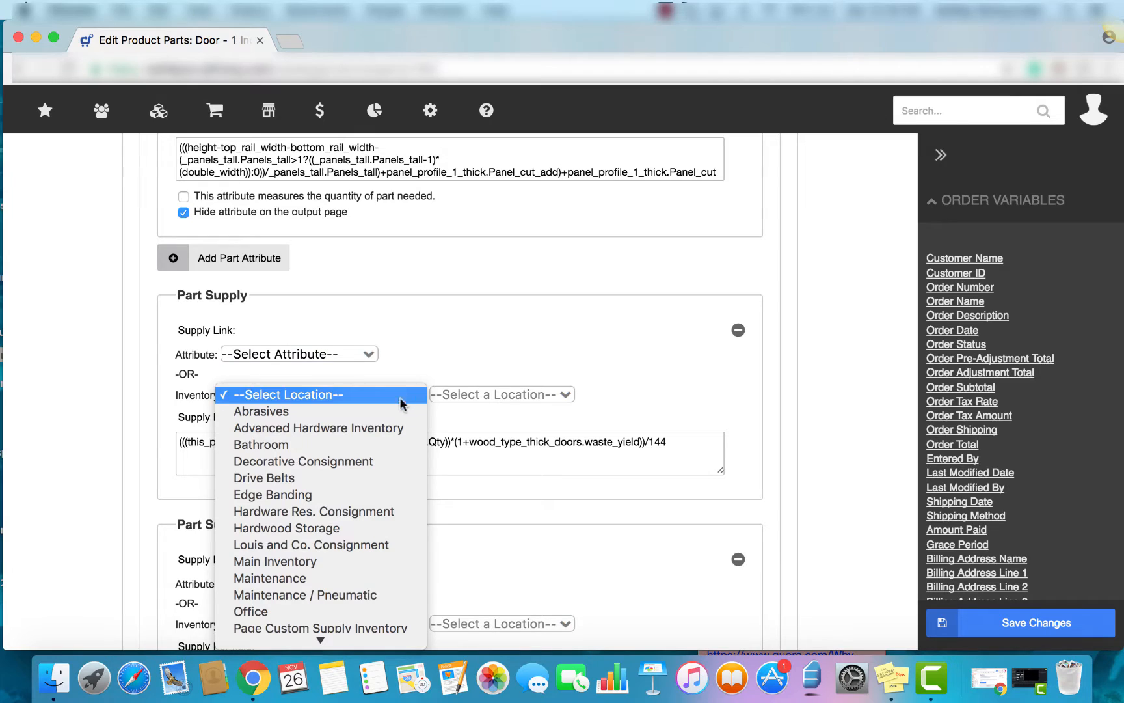
pyautogui.click(369, 526)
pyautogui.click(490, 394)
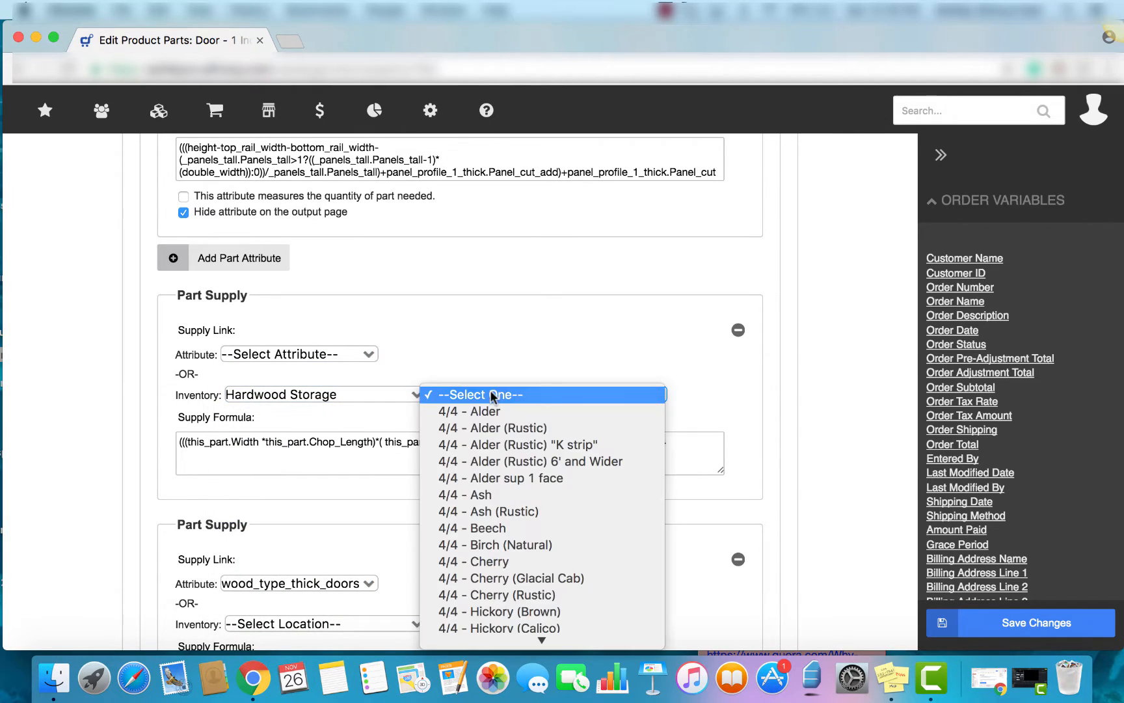
pyautogui.click(492, 411)
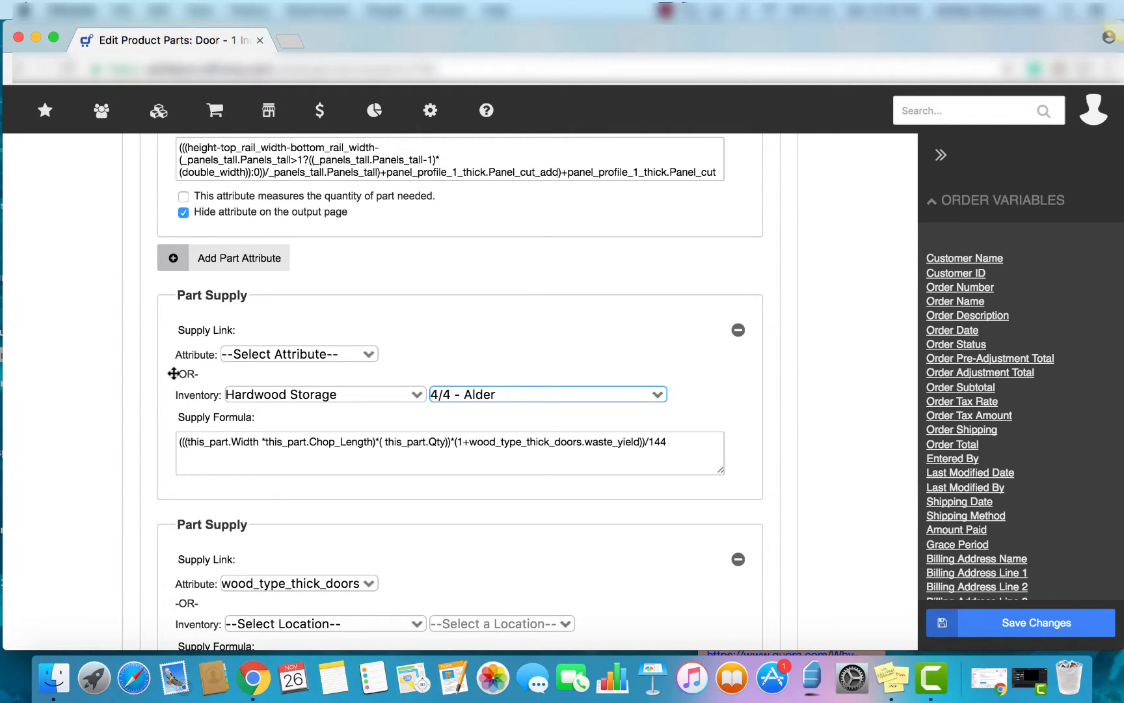
# Step: Clear the inventory item and location of the first Part Supply and link it back to the wood_type_thick_doors attribute
pyautogui.click(485, 393)
pyautogui.click(441, 378)
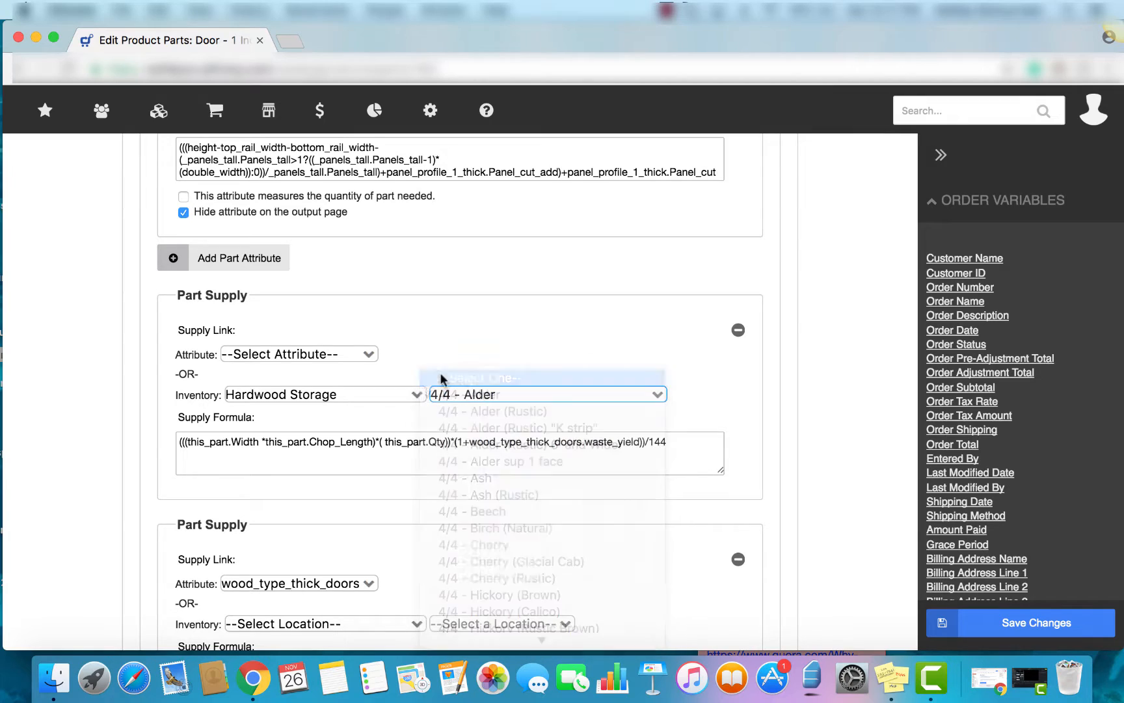
pyautogui.click(389, 394)
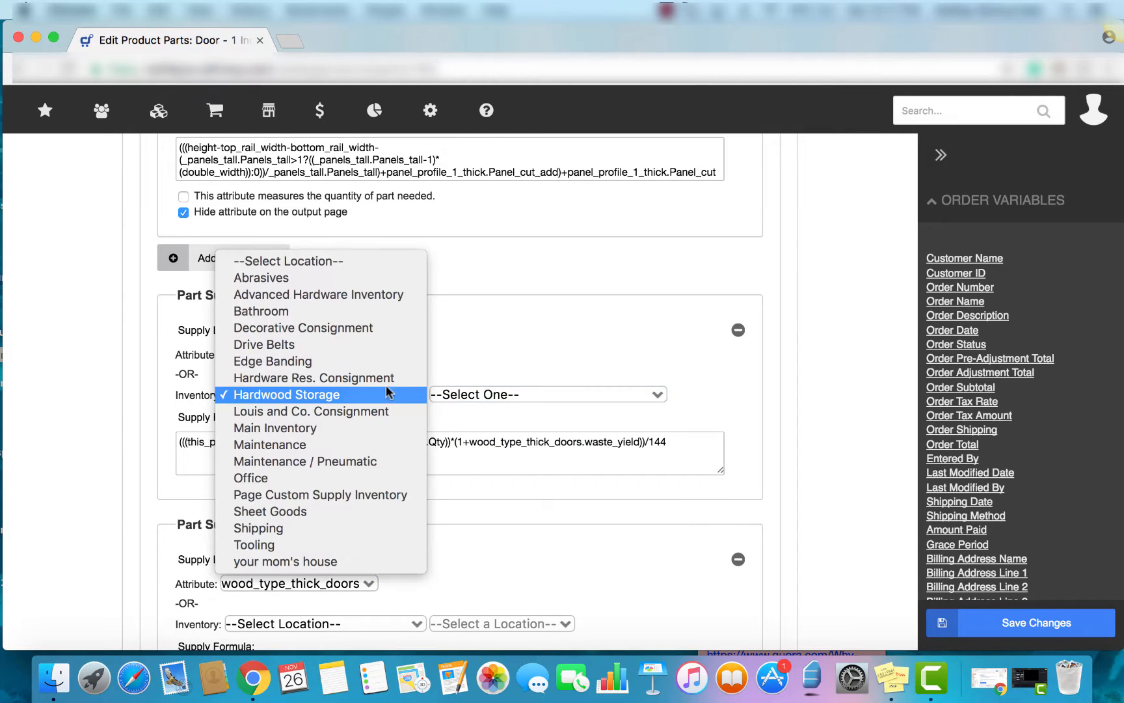
pyautogui.click(363, 264)
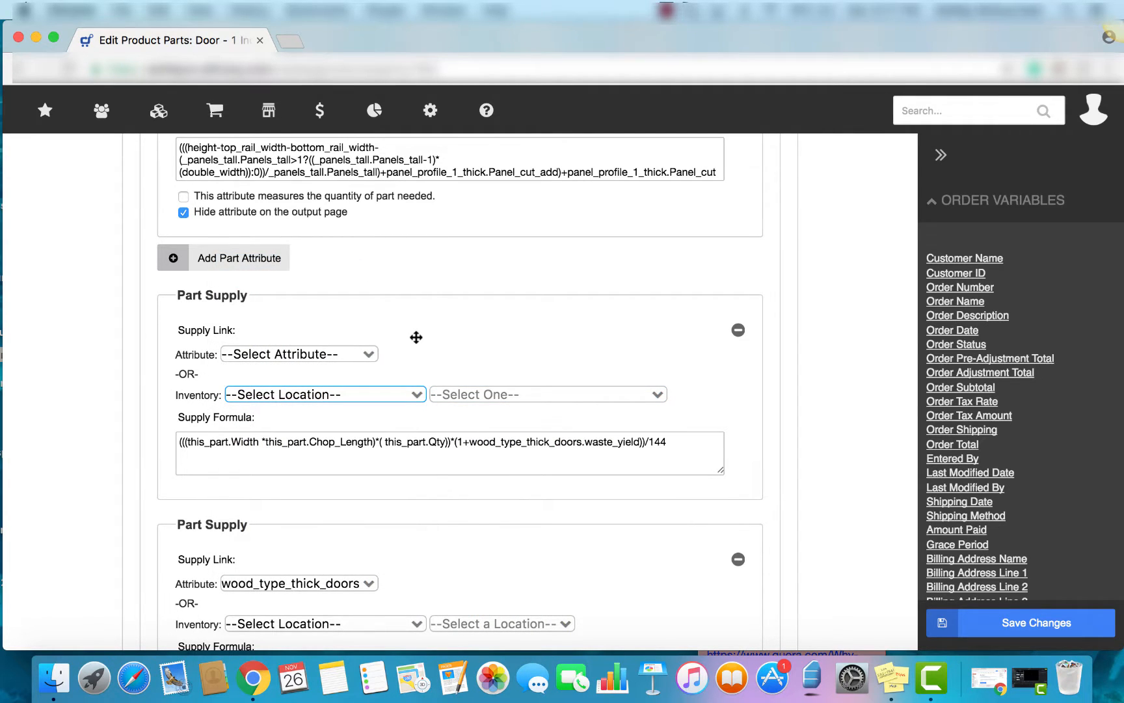
pyautogui.click(366, 354)
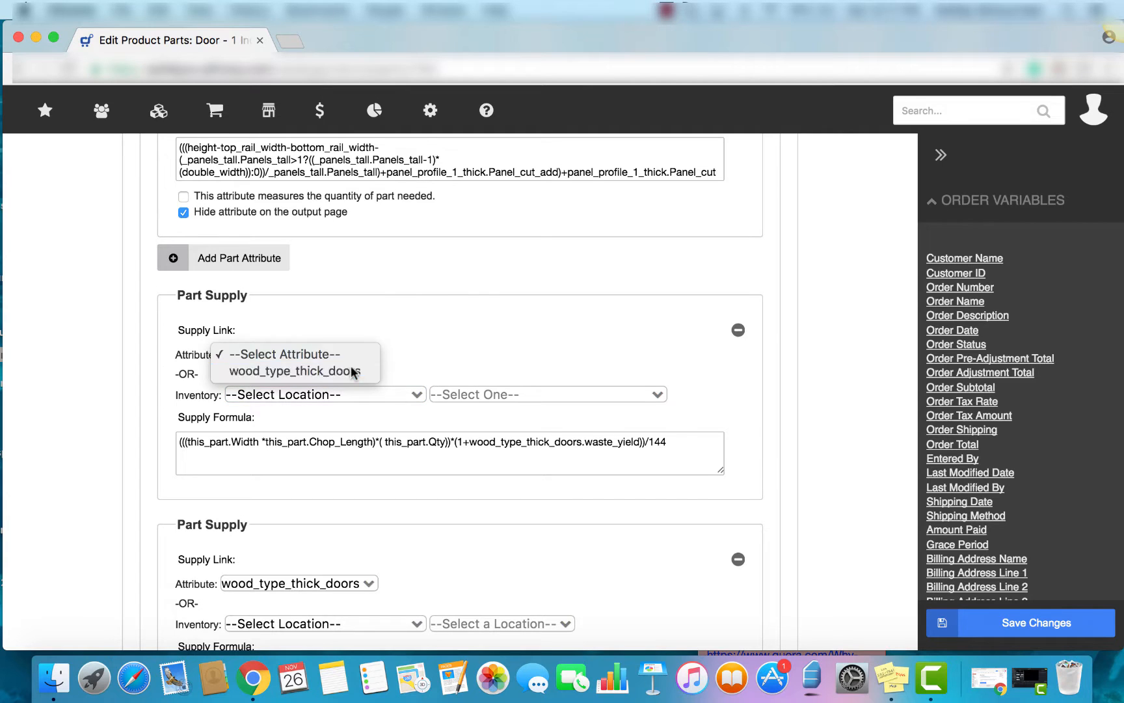
pyautogui.click(352, 371)
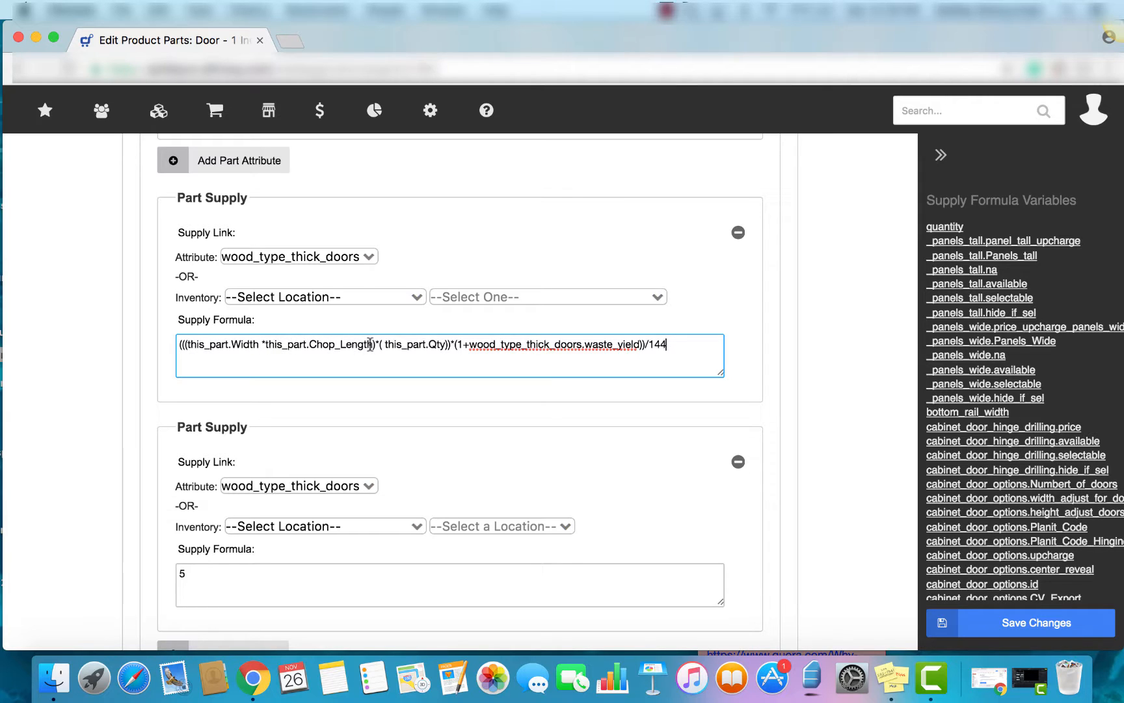
# Step: Examine the first Part Supply's formula alongside the Chop_Length attribute it refers to and the second Part Supply
pyautogui.click(448, 345)
pyautogui.write(')')
pyautogui.scroll(5, 683, 353)
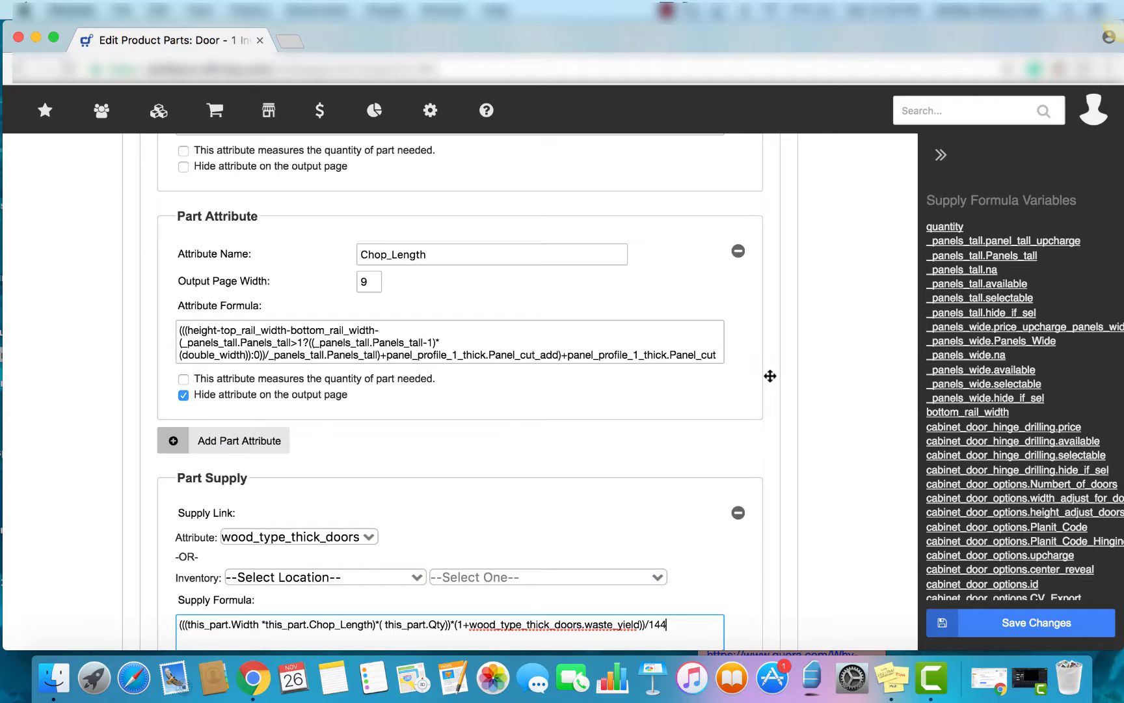
pyautogui.scroll(-3, 769, 375)
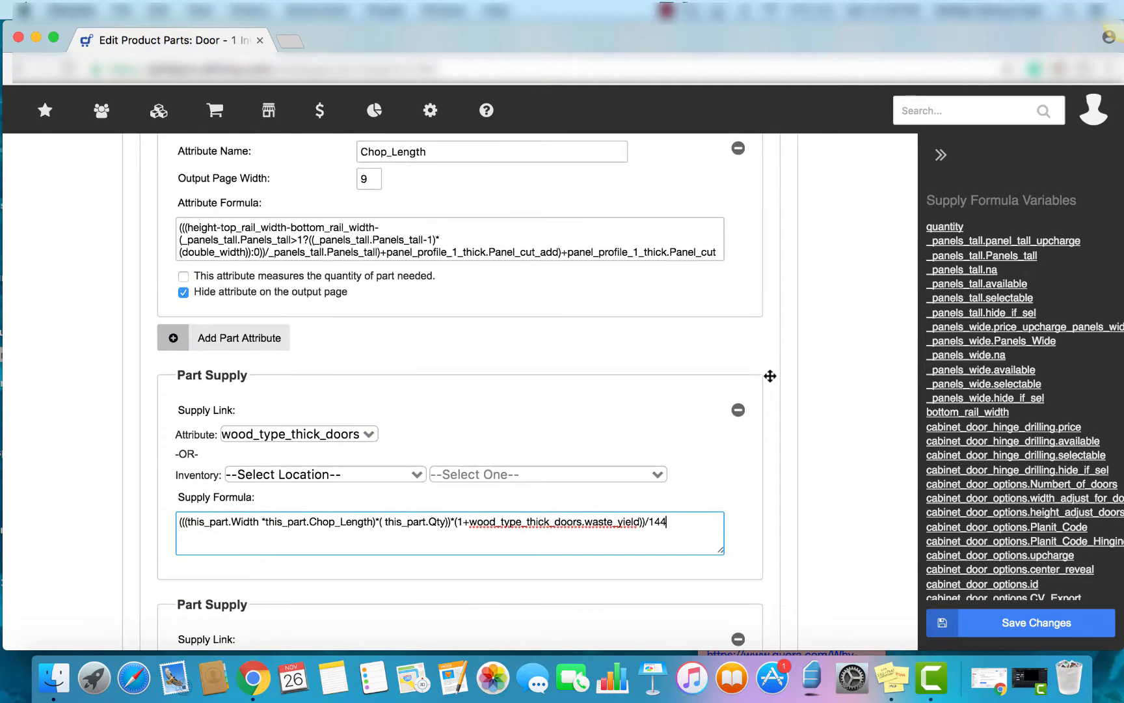
pyautogui.scroll(-4, 769, 375)
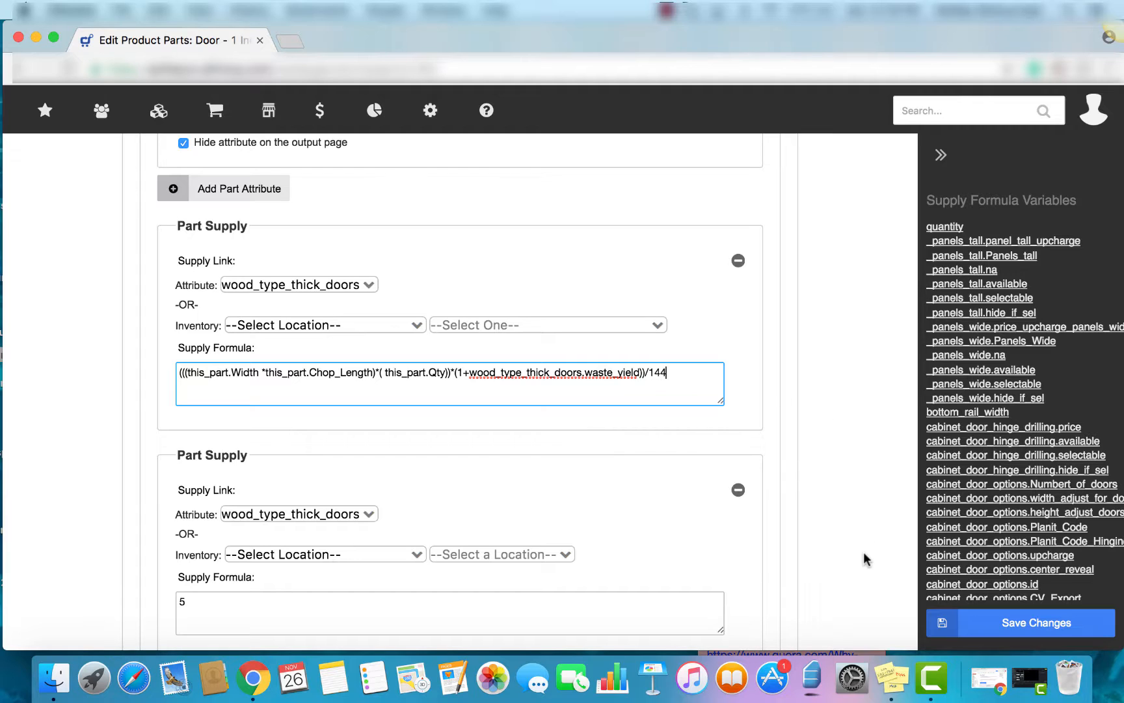
pyautogui.click(666, 9)
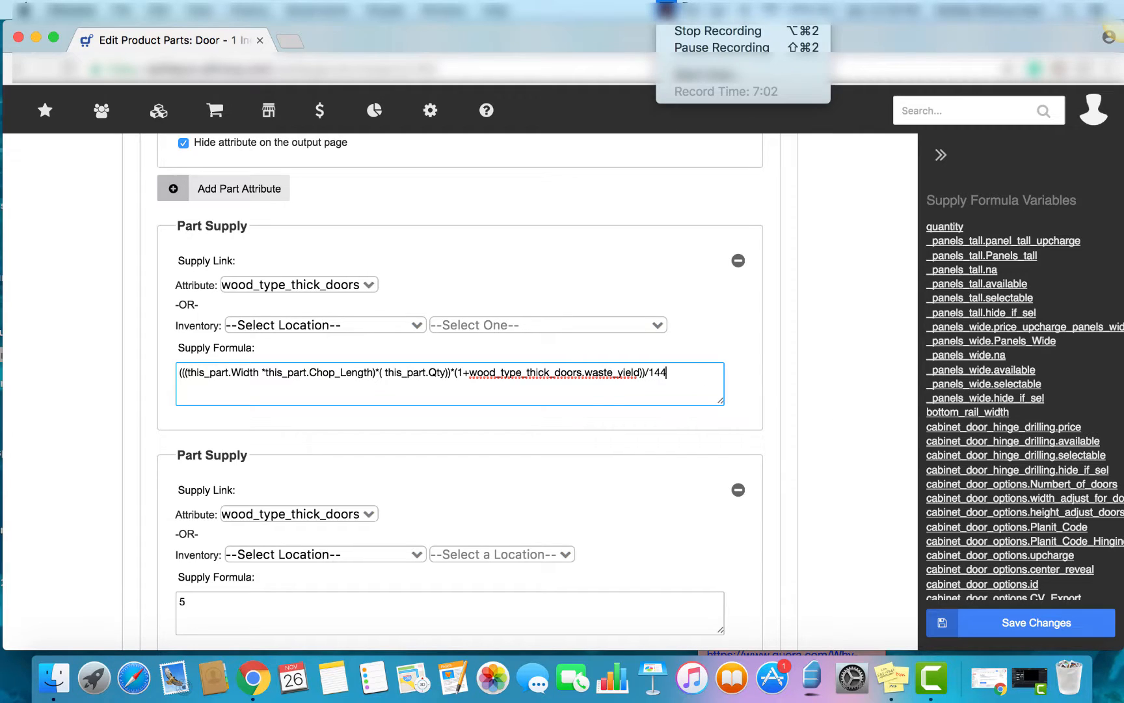